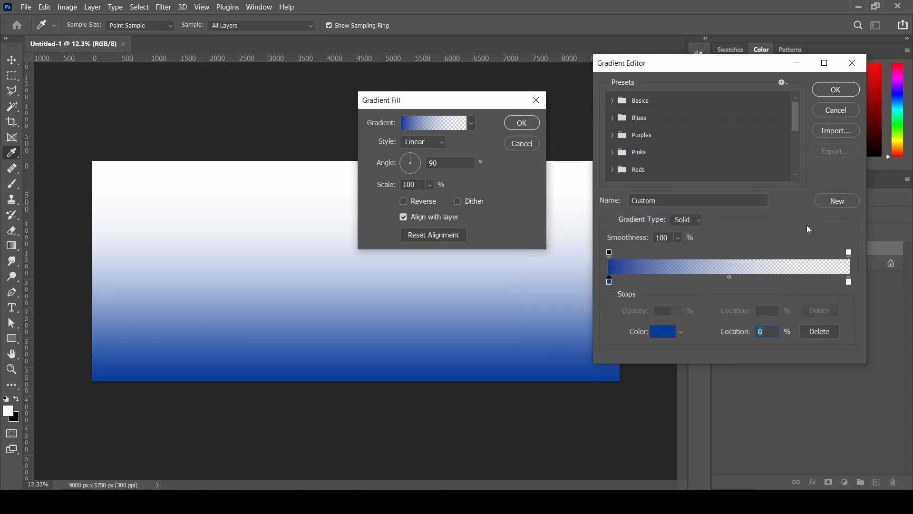
Step: Copy the light blue hex code from the other window and set the gradient's end color stop to 00a2ff
left_click(849, 282)
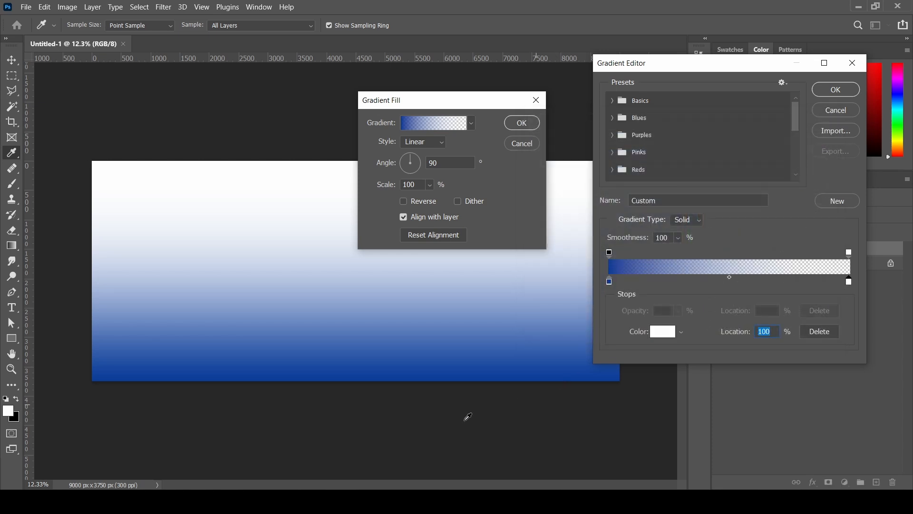
key("alt+Tab")
mouse_move(332, 114)
left_mouse_down()
mouse_move(264, 120)
mouse_move(333, 115)
left_mouse_up()
key("ctrl+c")
left_click(258, 123)
left_click(256, 115)
key("alt+Tab")
left_click(662, 331)
key("ctrl+v")
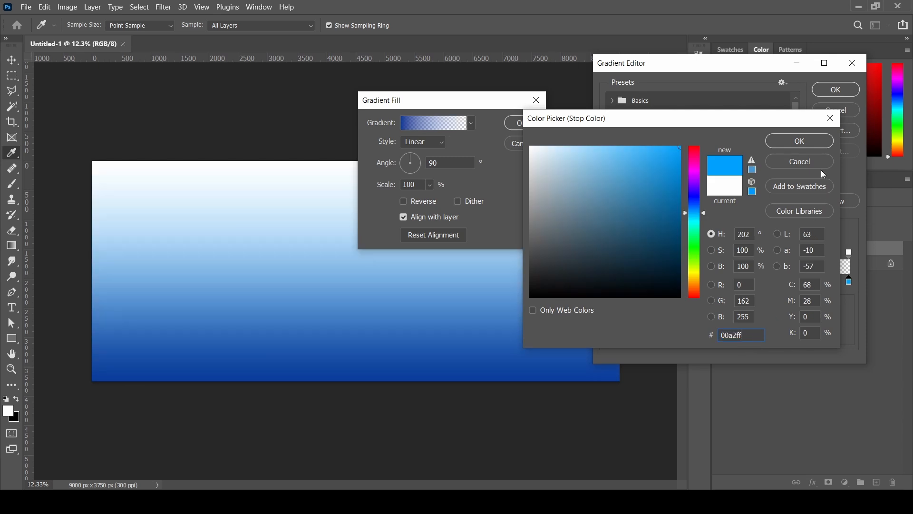
left_click(801, 142)
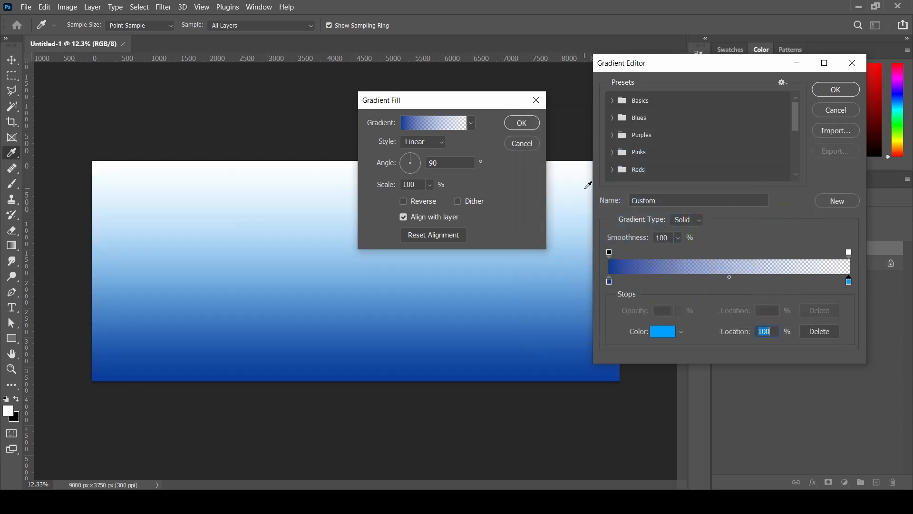
left_click(836, 90)
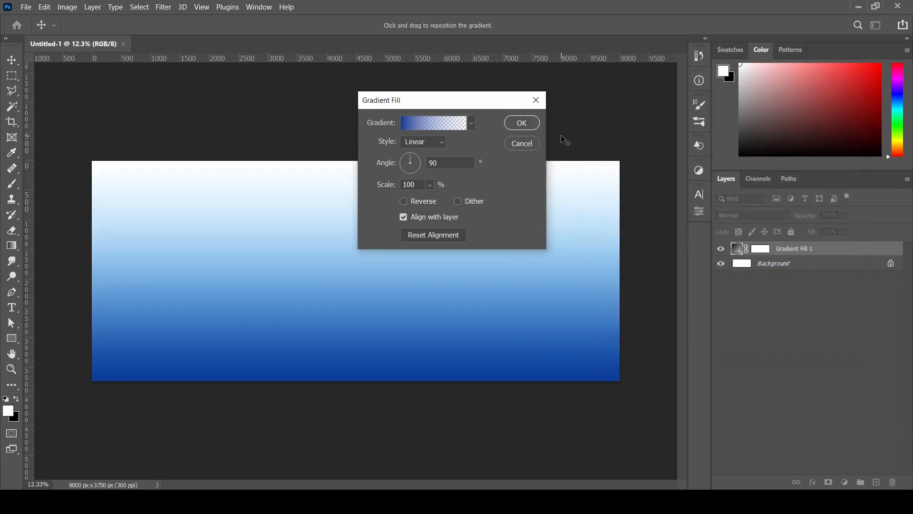
Step: Set the gradient fill's angle to 165° and apply the fill
double_click(452, 162)
type("165")
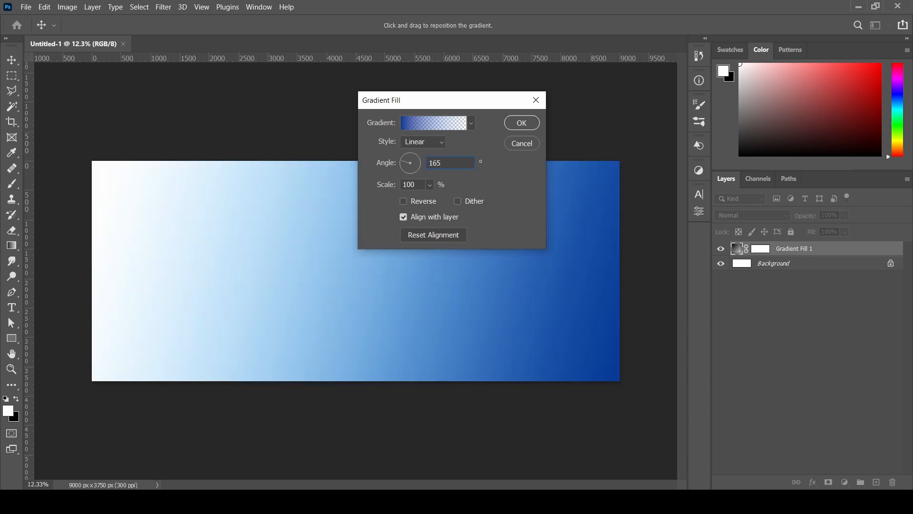
key("Return")
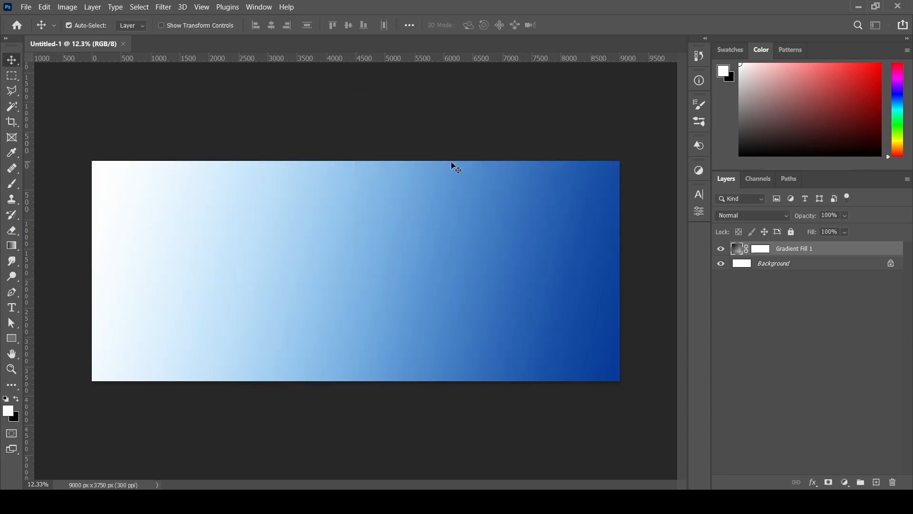
Step: Reopen the gradient fill and raise the end opacity stop to 100%
double_click(737, 252)
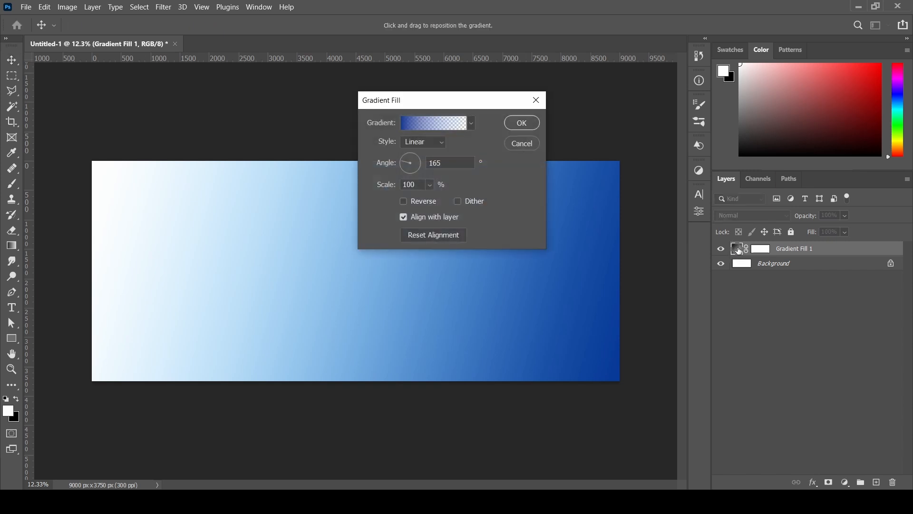
left_click(433, 124)
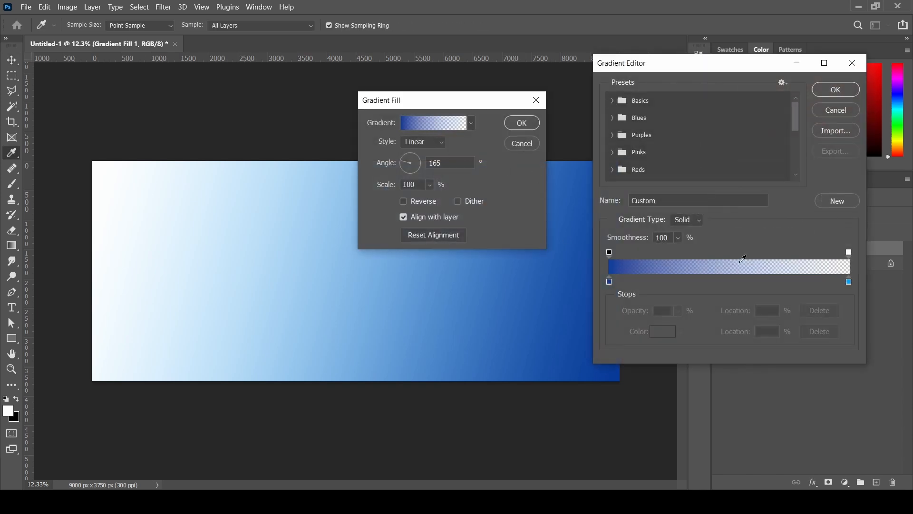
left_click(849, 252)
left_click(678, 312)
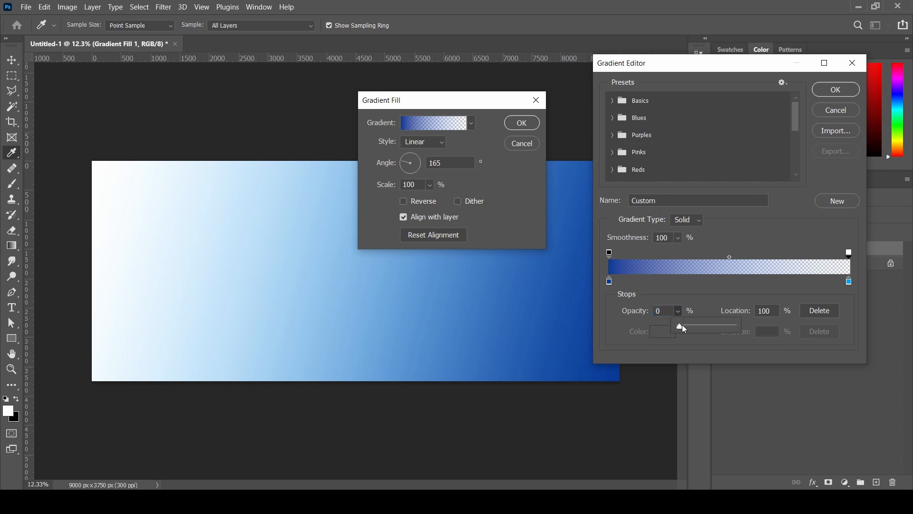
left_click_drag(676, 326, 754, 322)
left_click(834, 91)
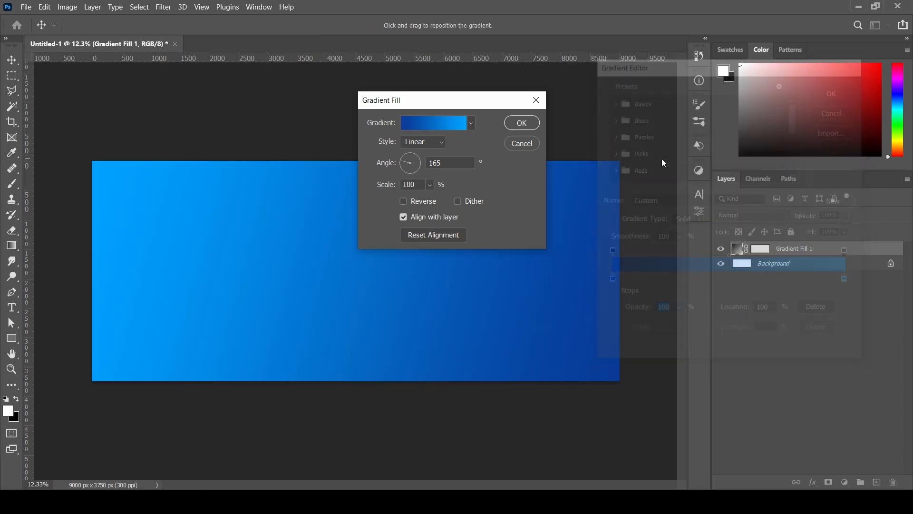
left_click(523, 123)
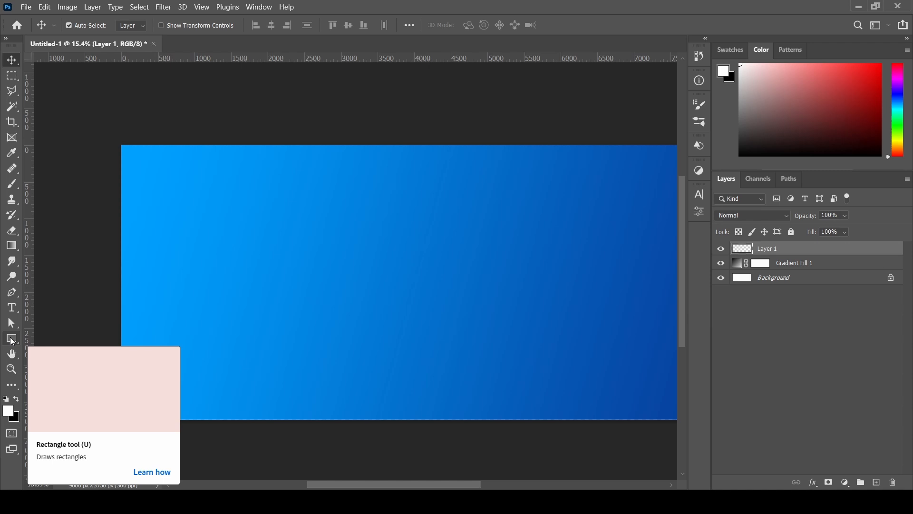
Step: Draw a tall rectangle about 1513 × 5260 px near the canvas's left end, extending beyond its upper and lower edges
left_click(12, 341)
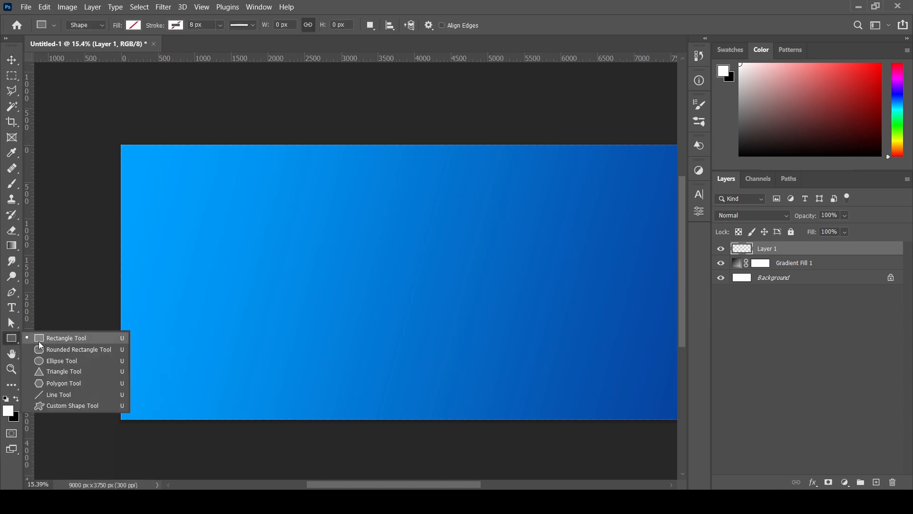
left_click(71, 340)
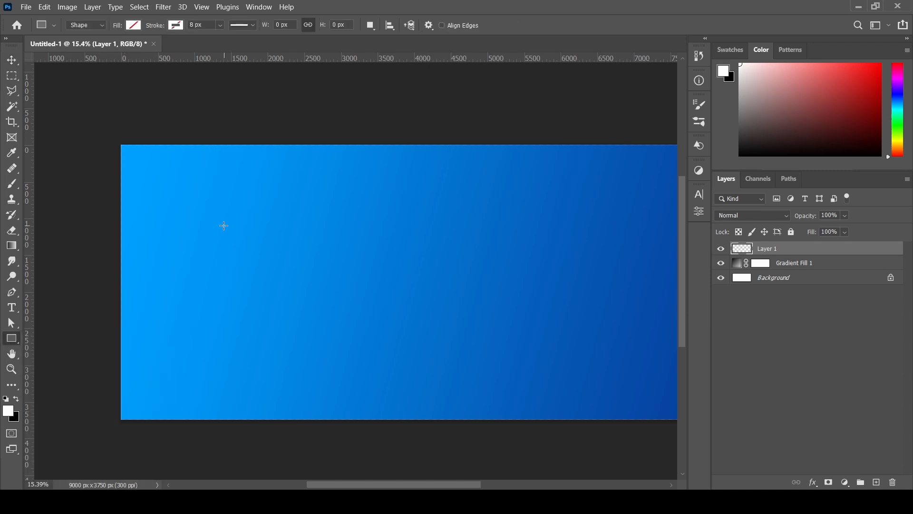
left_click_drag(265, 218, 239, 221)
left_click_drag(180, 151, 248, 388)
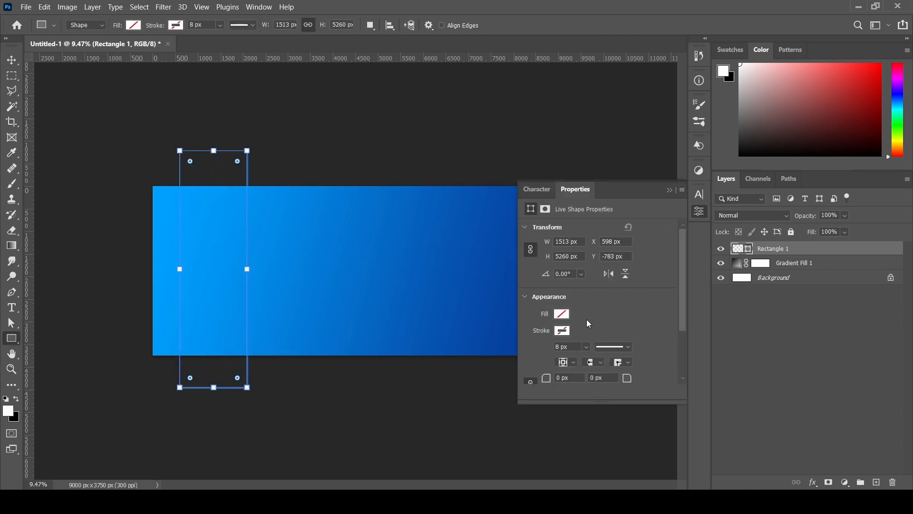
Step: Give the rectangle a solid black 000000 fill and no stroke
left_click(562, 314)
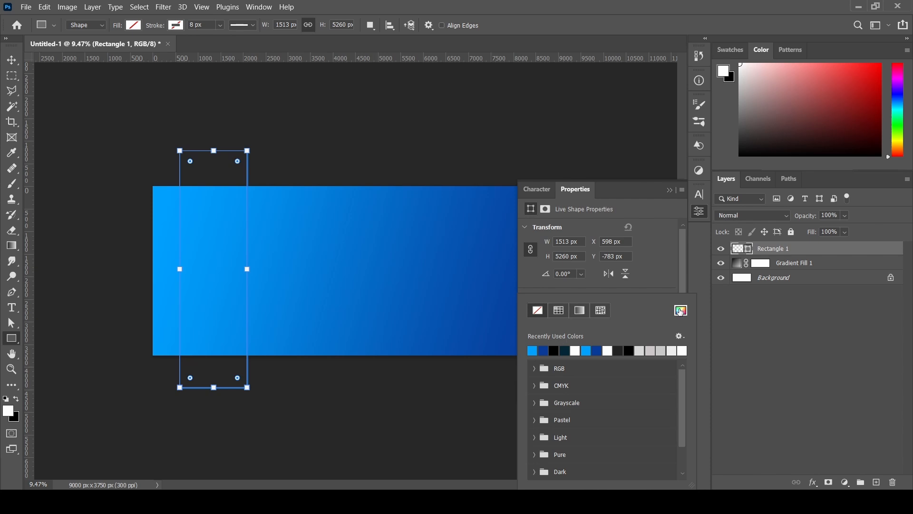
left_click(680, 312)
left_click_drag(539, 226, 513, 299)
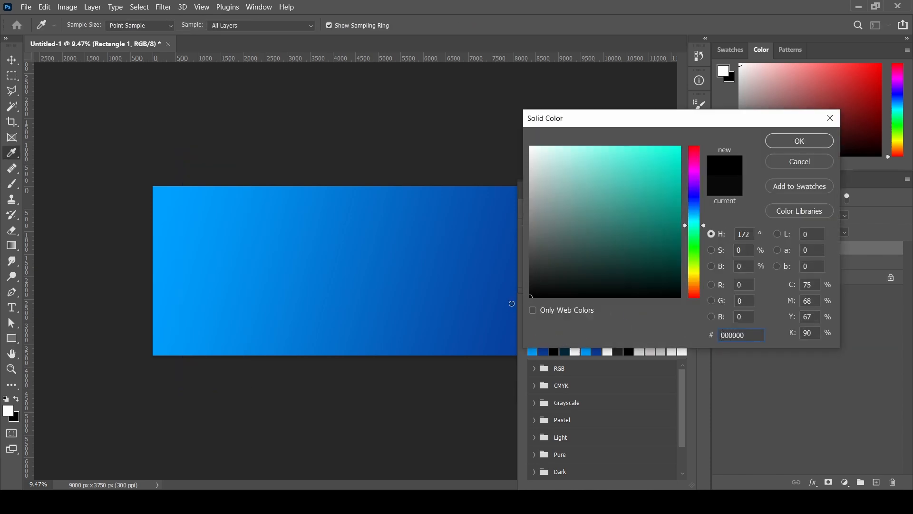
left_click(772, 142)
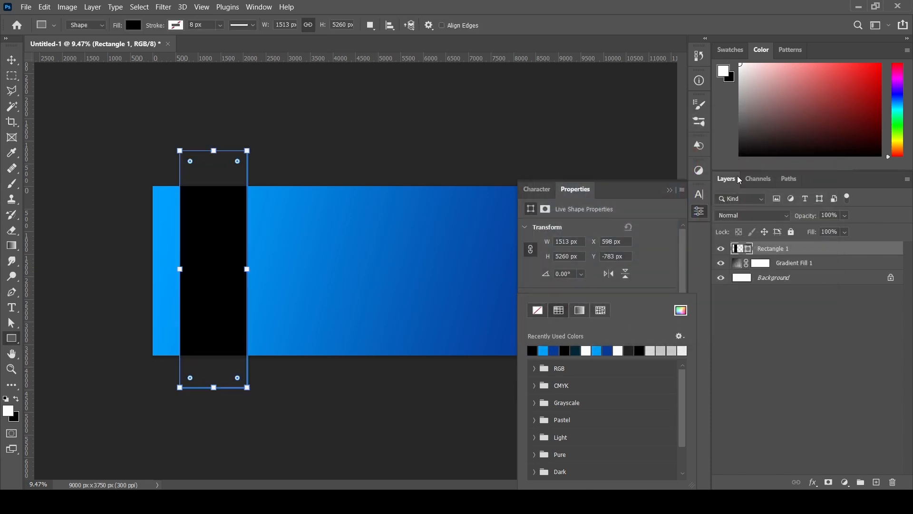
left_click(653, 271)
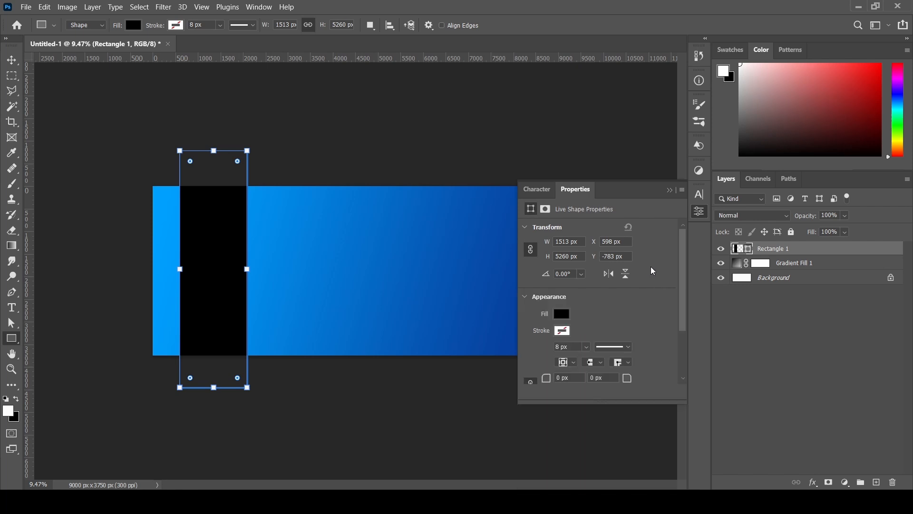
left_click(562, 331)
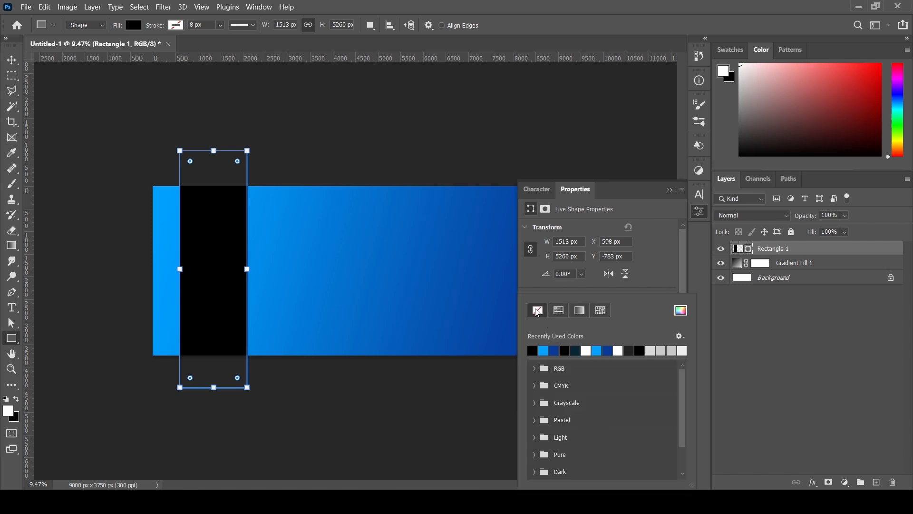
left_click(660, 265)
left_click(669, 190)
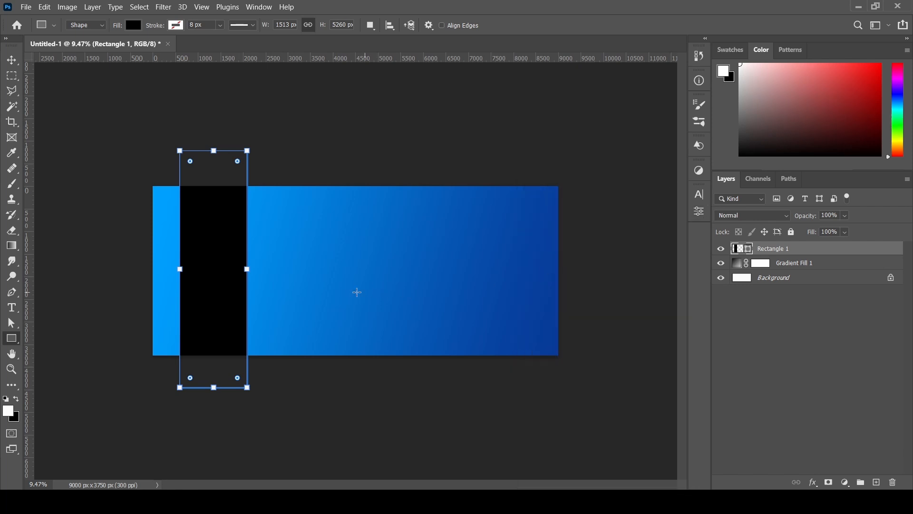
Step: Rotate the rectangle about 17° counterclockwise and position it so it slants down from the canvas's upper left corner
key("v")
key("ctrl+0")
key("ctrl+t")
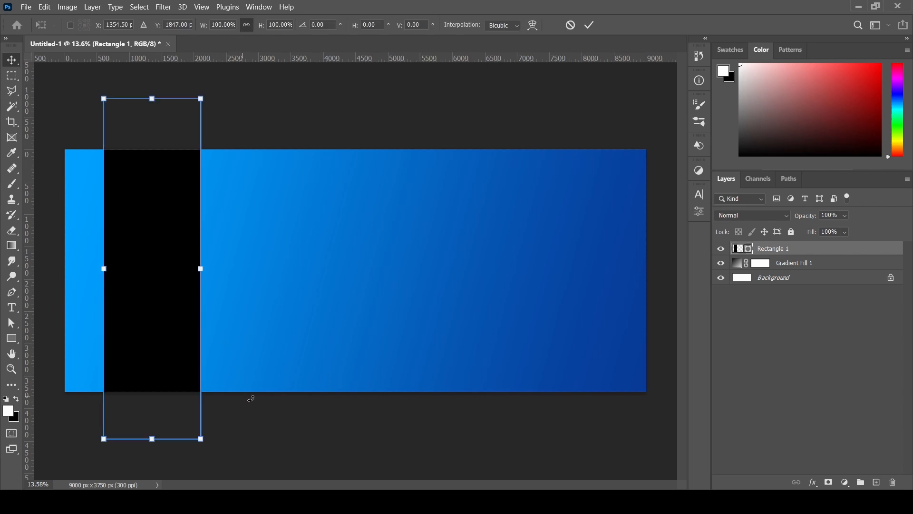
left_click_drag(230, 446, 291, 429)
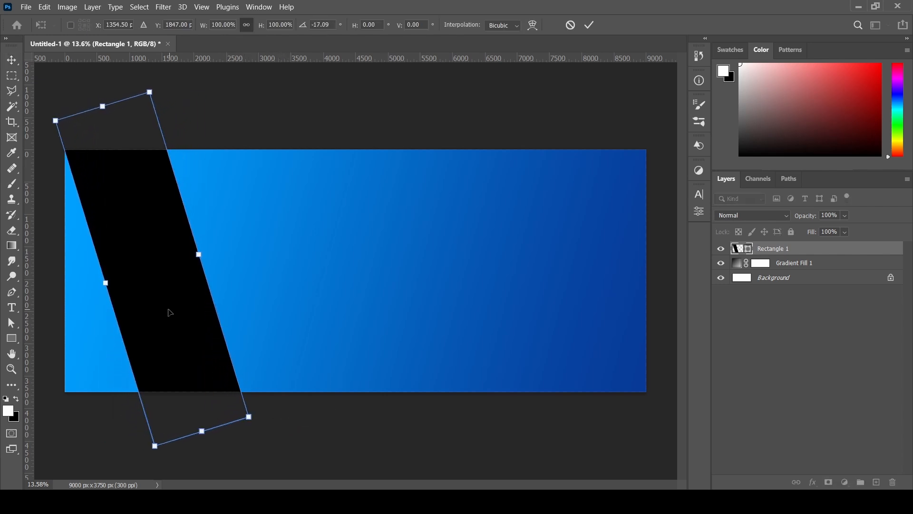
left_click_drag(170, 312, 171, 290)
left_click(589, 25)
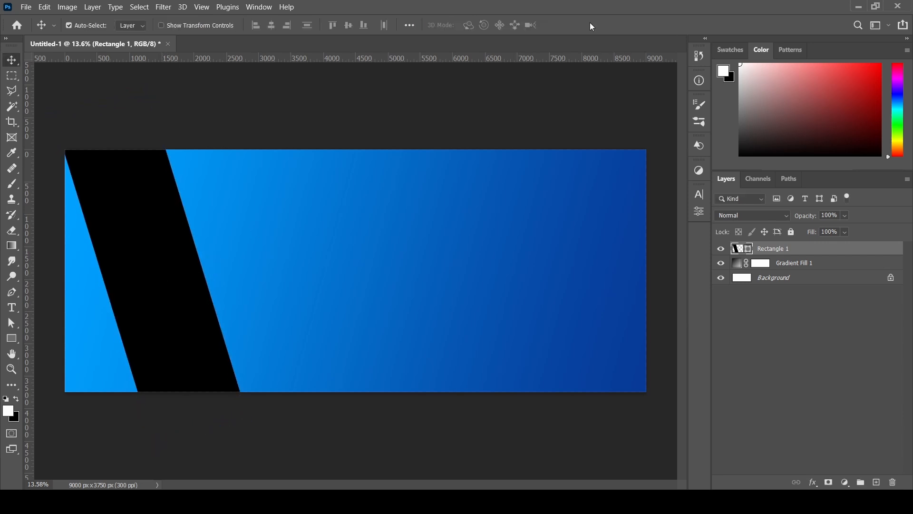
Step: Set the rectangle layer to Overlay blending with 65% opacity and 65% fill
left_click(785, 218)
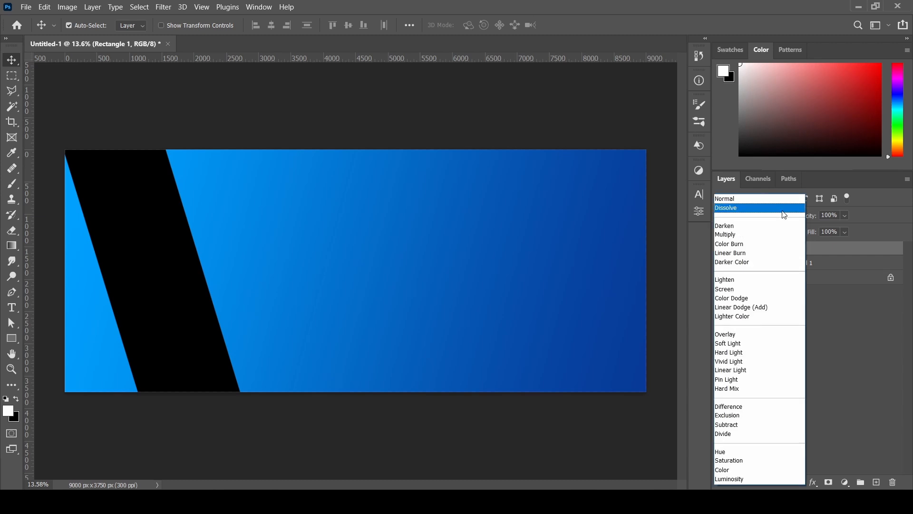
left_click(725, 335)
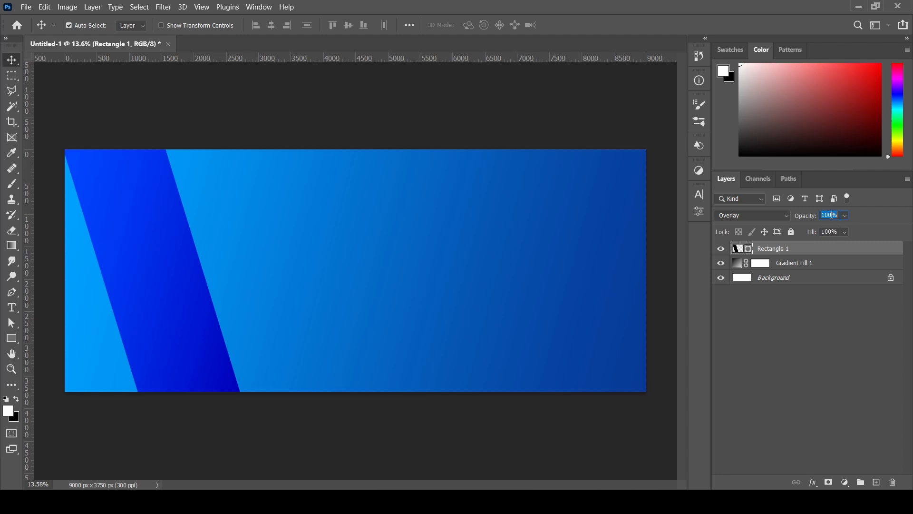
type("65")
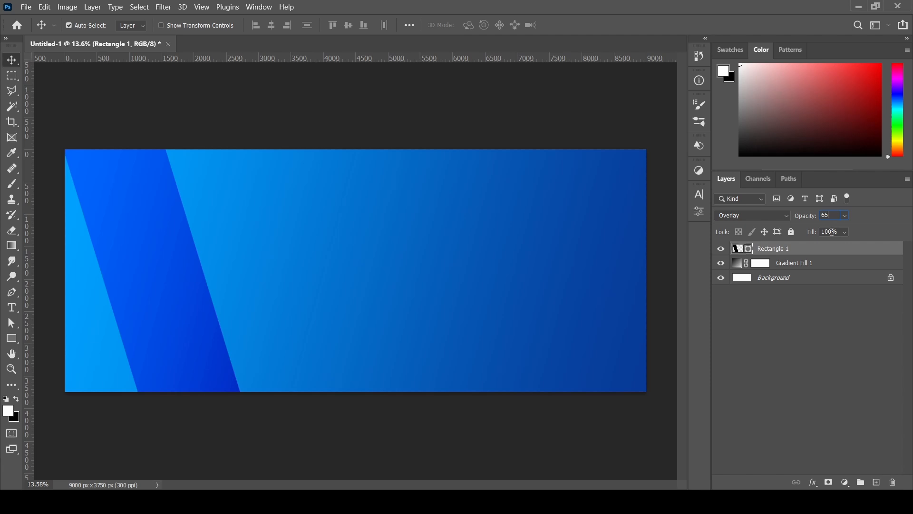
left_click(832, 231)
type("65")
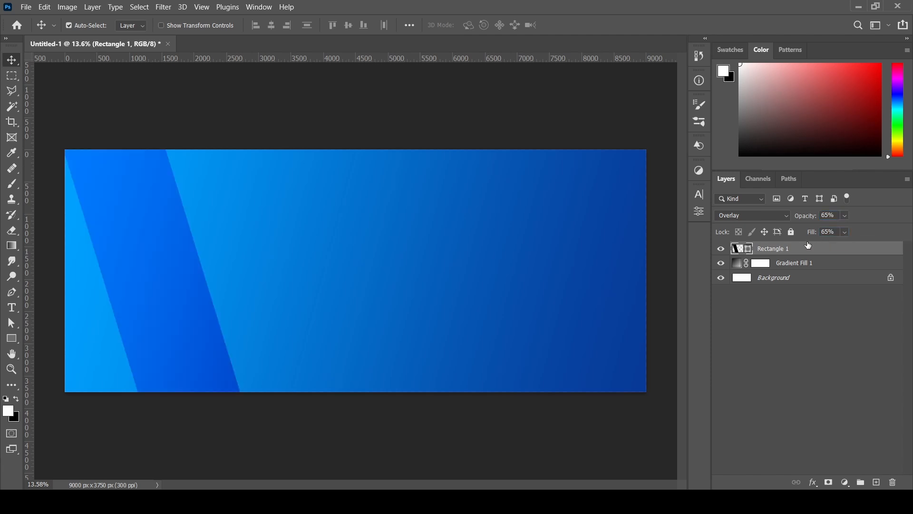
left_click(405, 133)
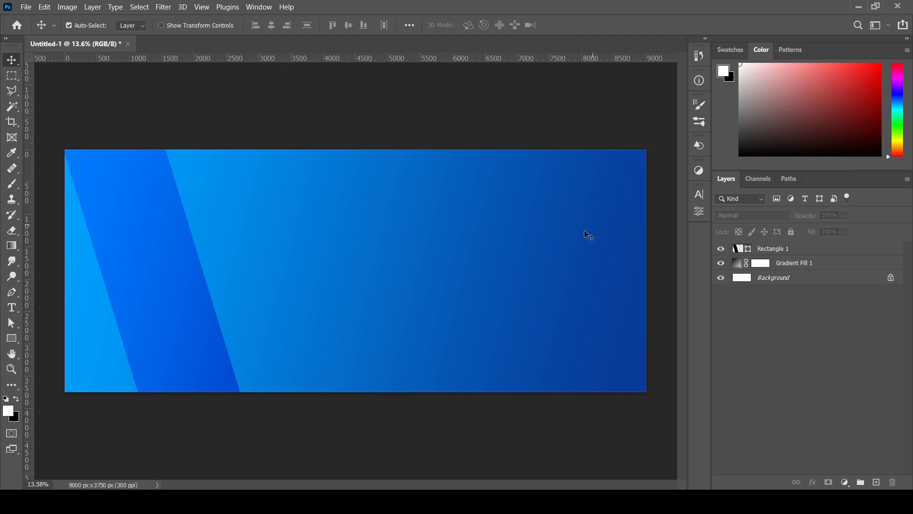
Step: Add a horizontally flipped copy of the slanted rectangle, shifted right so both bands meet in a V at the canvas's lower edge
left_click(770, 249)
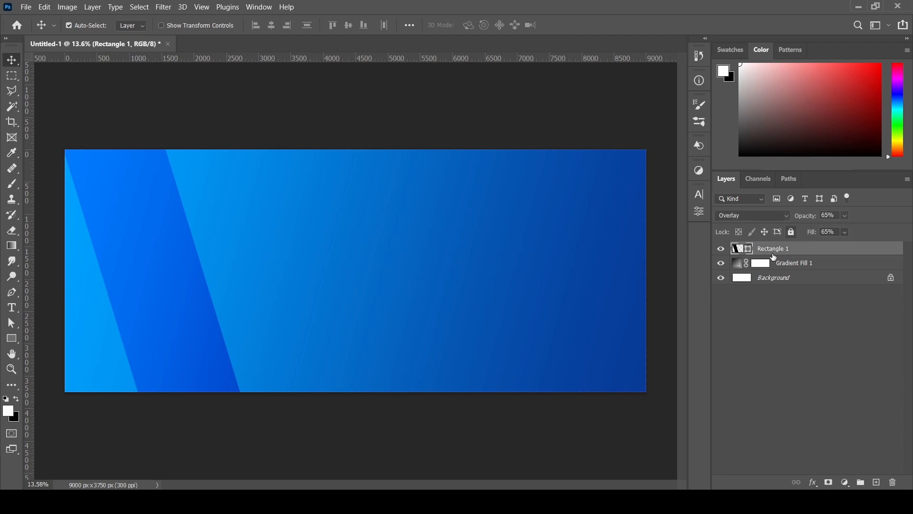
left_click_drag(782, 254, 876, 482)
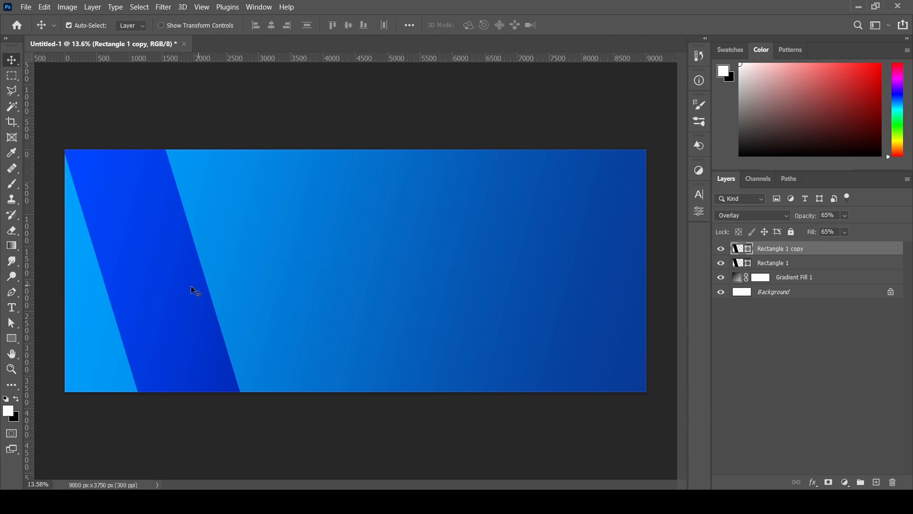
key("ctrl+t")
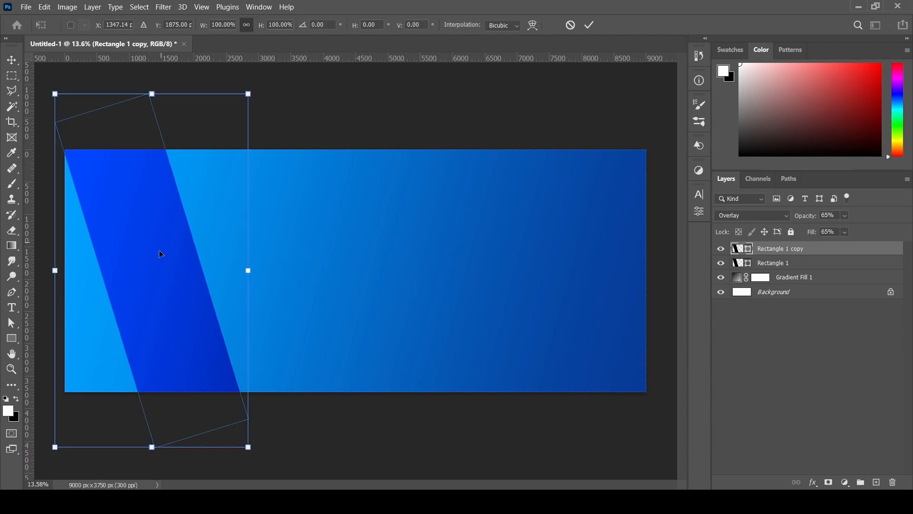
right_click(159, 300)
left_click(211, 284)
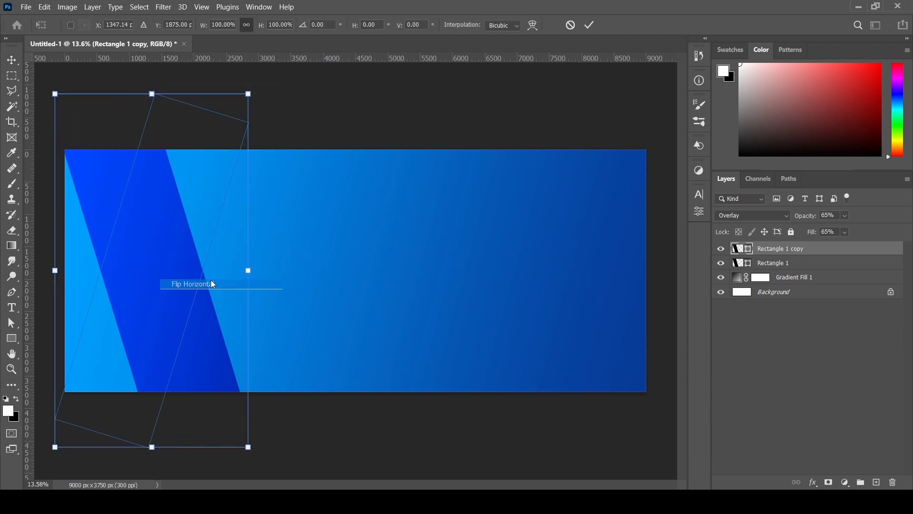
left_click_drag(151, 285, 219, 279)
left_click(589, 24)
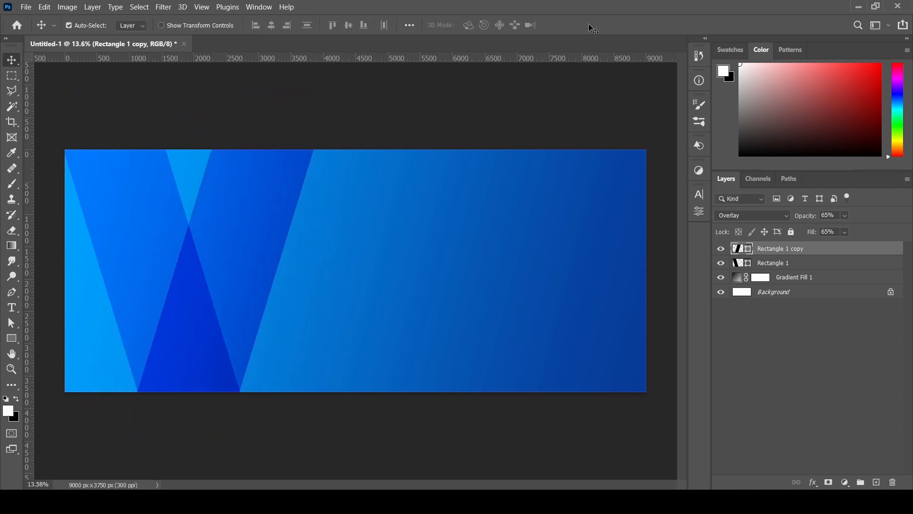
Step: Set the flipped rectangle copy's layer to Darken blending with 50% opacity and 40% fill
left_click(752, 215)
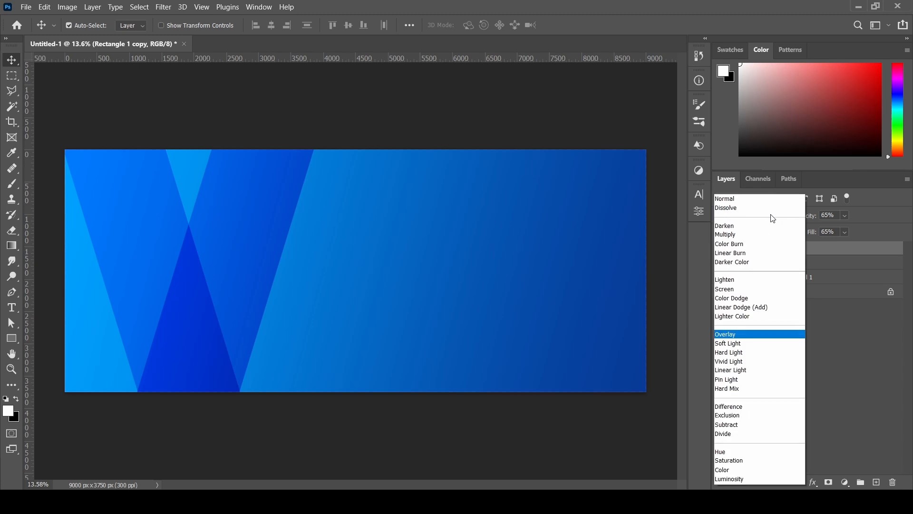
left_click(728, 228)
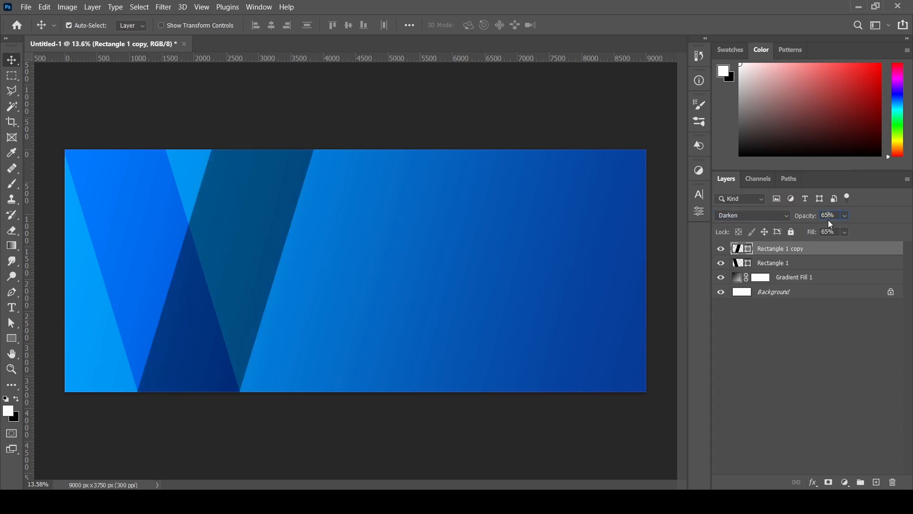
type("50")
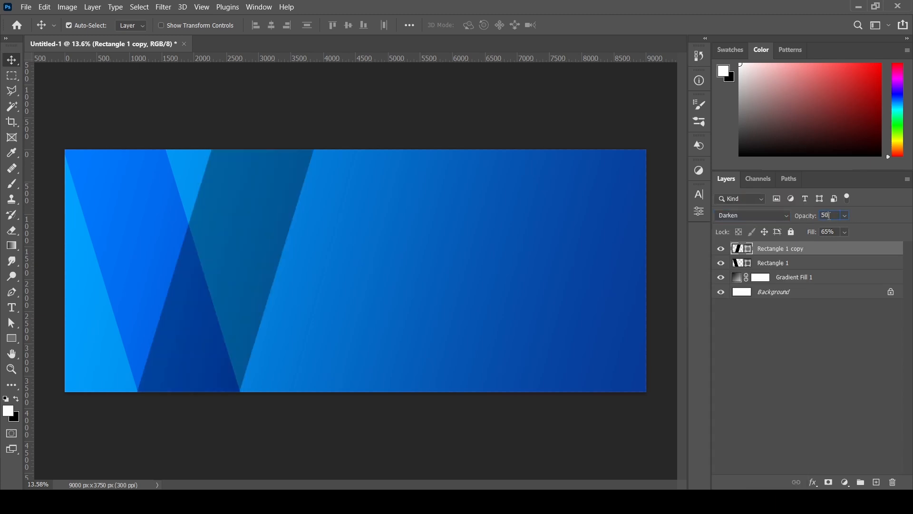
key("Tab")
type("40")
key("Tab")
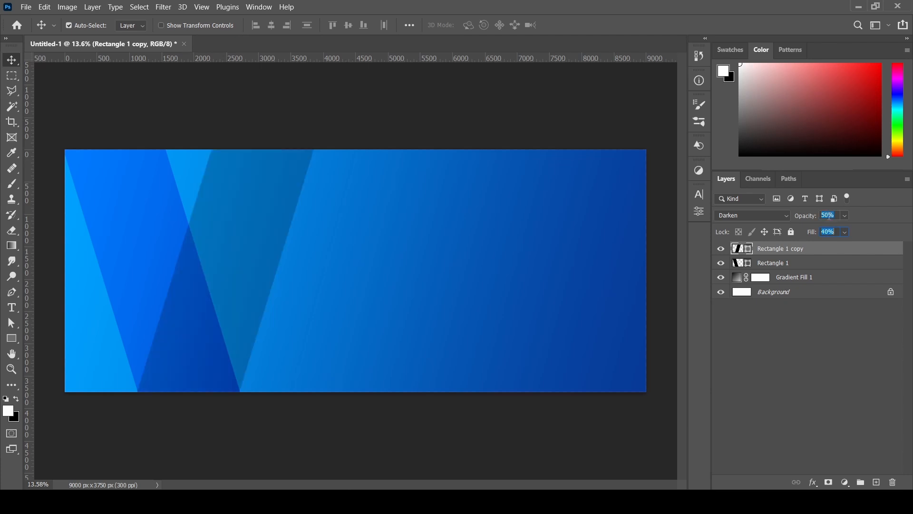
key("Return")
Step: On a new layer, draw a narrow vertical rectangle about 337 by 2126 px, starting above the canvas's upper edge beside the flipped band
left_click(876, 483)
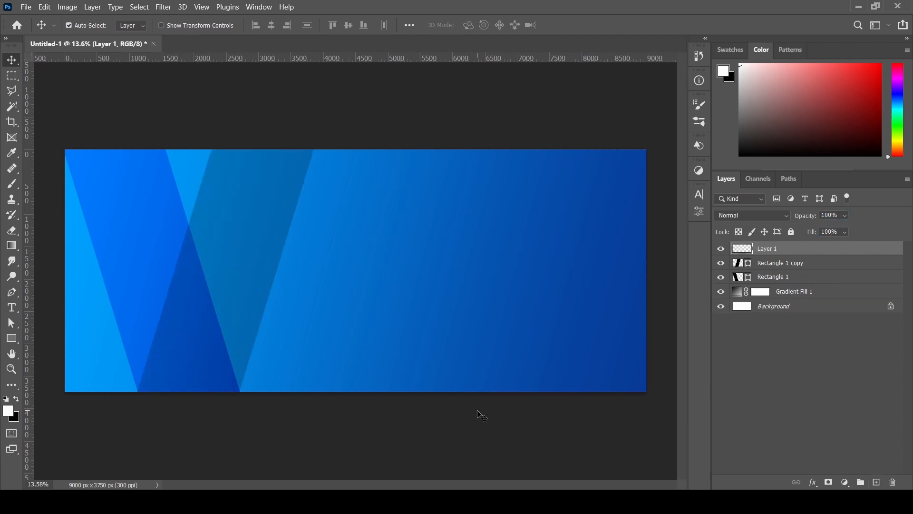
key("z")
left_click_drag(289, 218, 332, 224)
key("v")
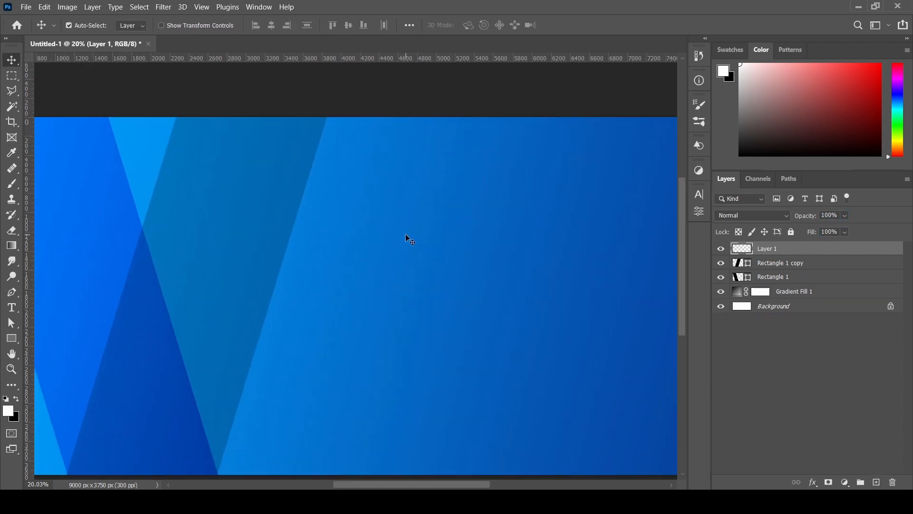
left_click(12, 340)
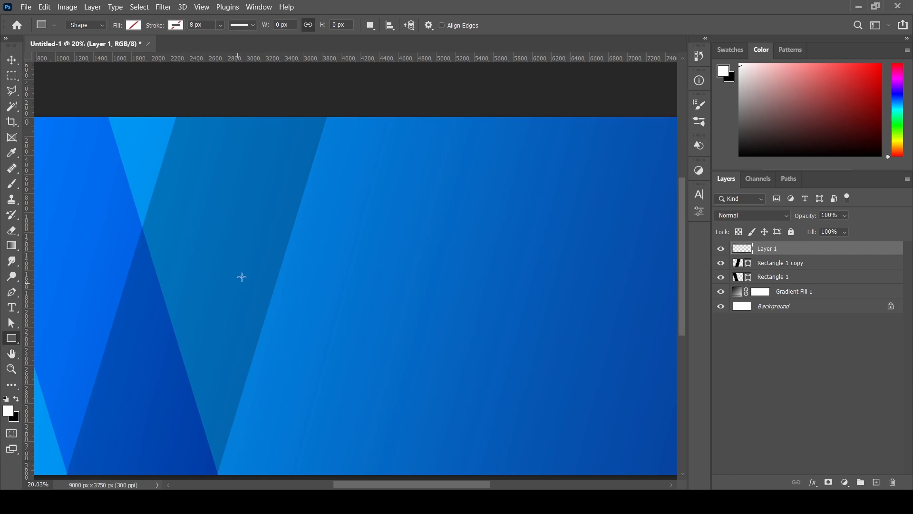
left_click_drag(354, 103, 381, 306)
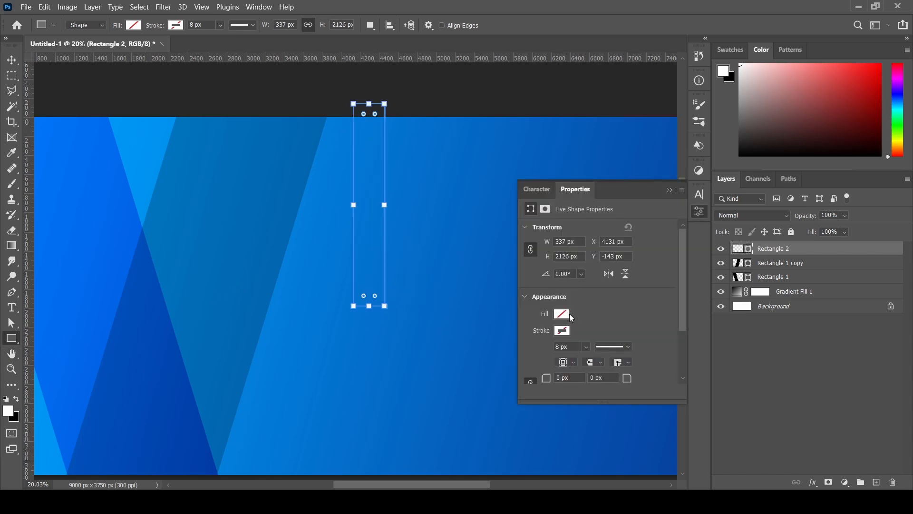
Step: Fill the narrow rectangle with solid black and fully round its corners into a pill shape
left_click(569, 313)
left_click(532, 350)
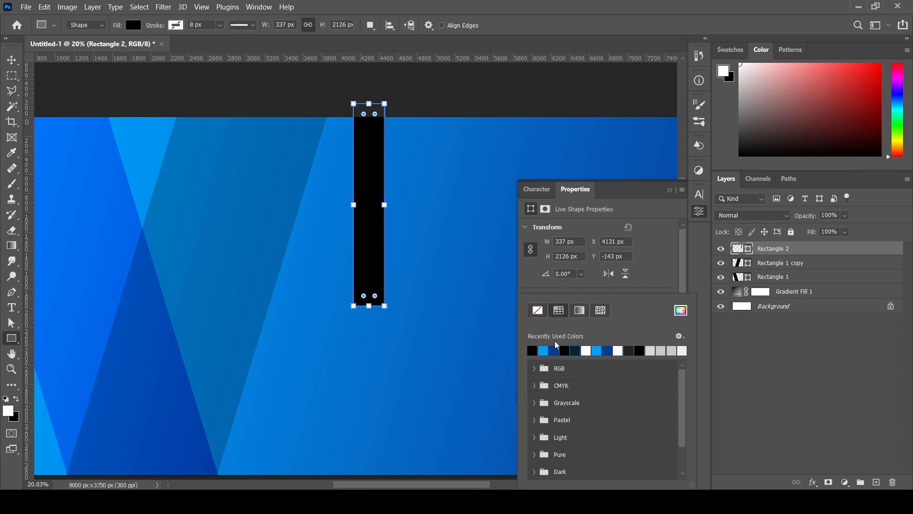
left_click(675, 197)
left_click(670, 190)
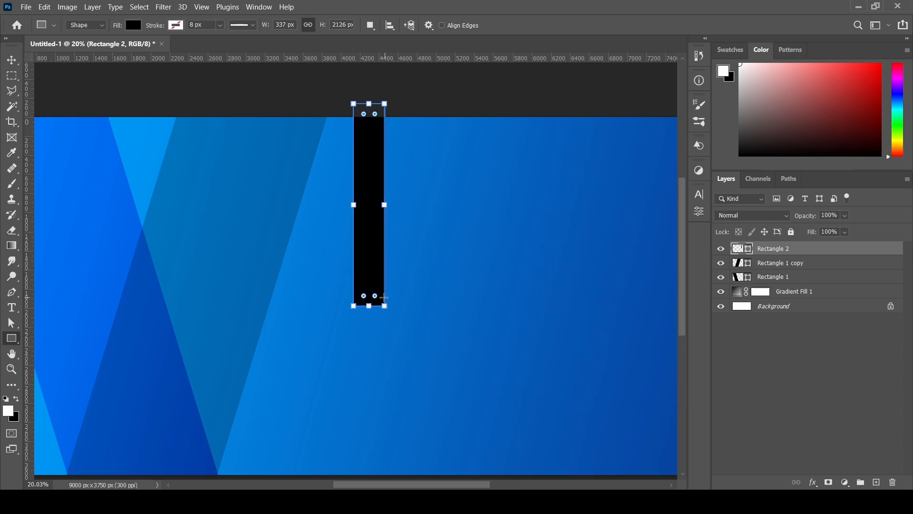
left_click_drag(377, 298, 348, 235)
Step: Rotate the rounded bar about 17.19° clockwise and place it flush against the slanted edge of the flipped band
key("v")
left_click_drag(333, 204, 375, 227)
key("ctrl+t")
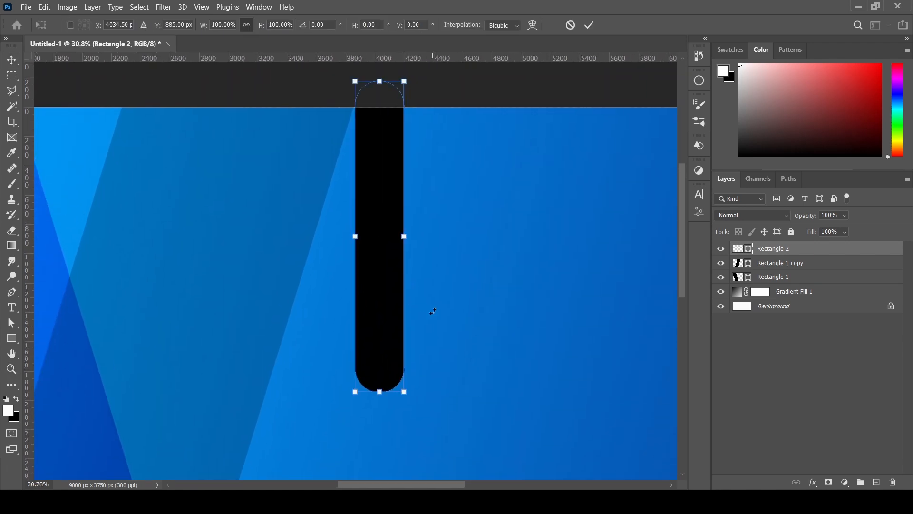
left_click_drag(433, 311, 416, 331)
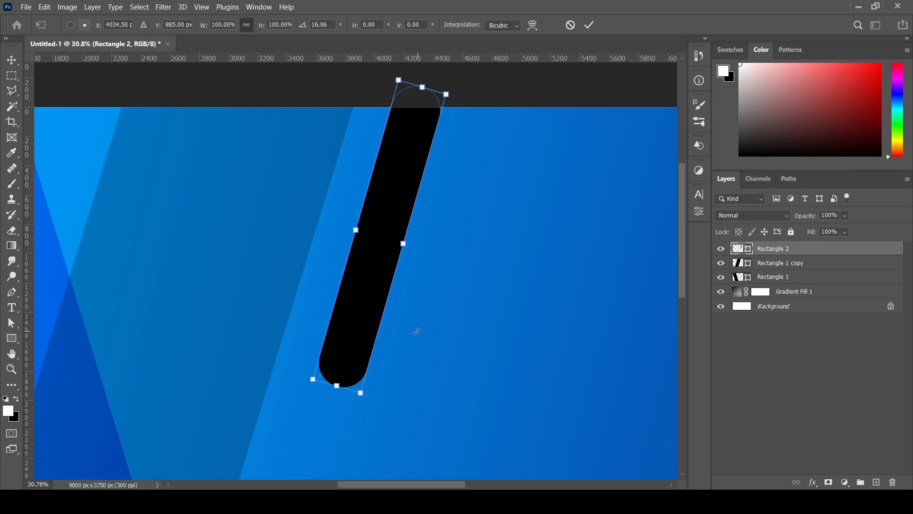
left_click_drag(385, 265, 347, 256)
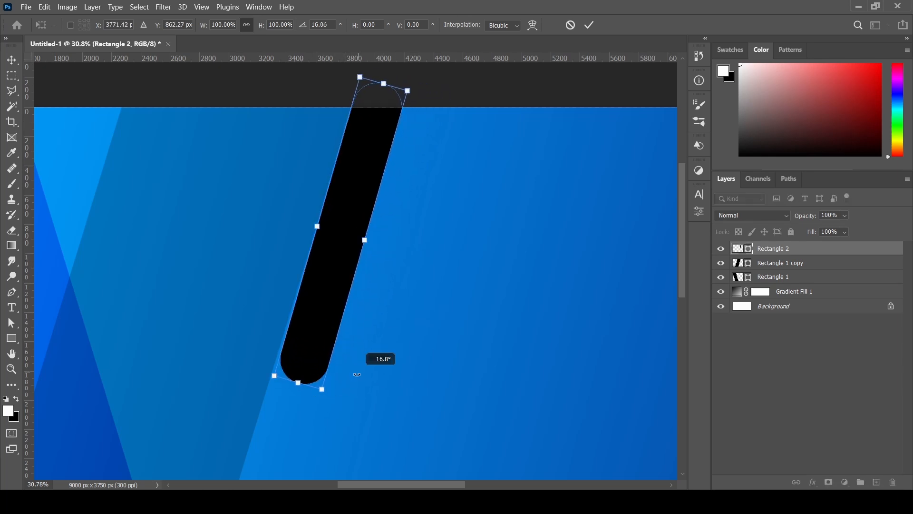
left_click_drag(357, 374, 345, 369)
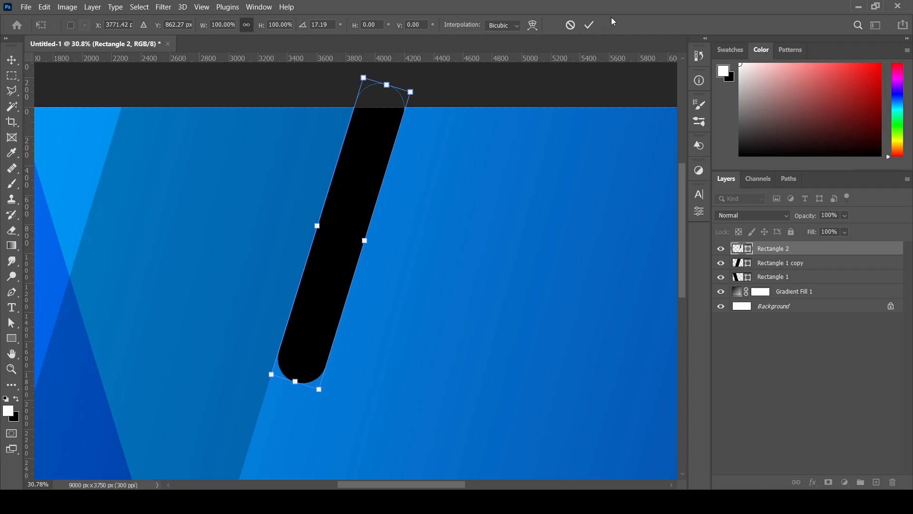
left_click(589, 25)
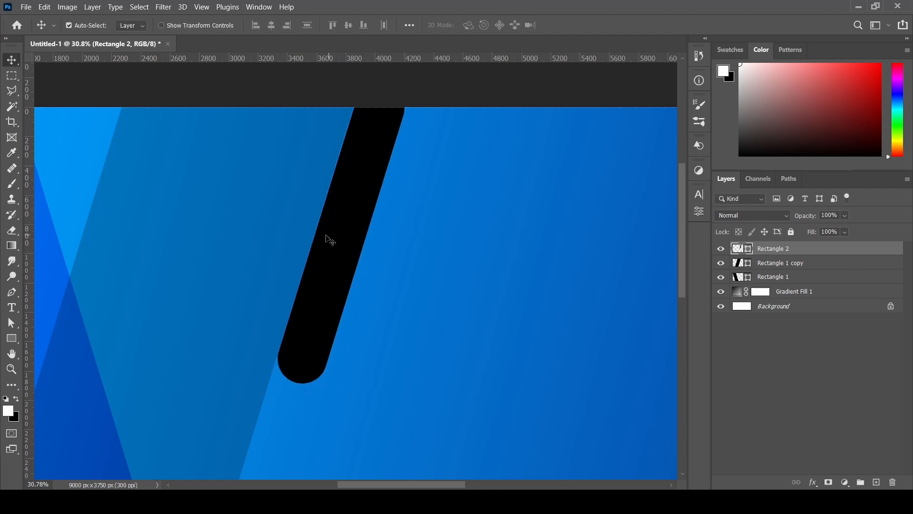
Step: Set the rounded bar's layer to Soft Light blending
left_click_drag(327, 236, 346, 237)
left_click_drag(299, 309, 341, 256)
left_click_drag(368, 214, 329, 218)
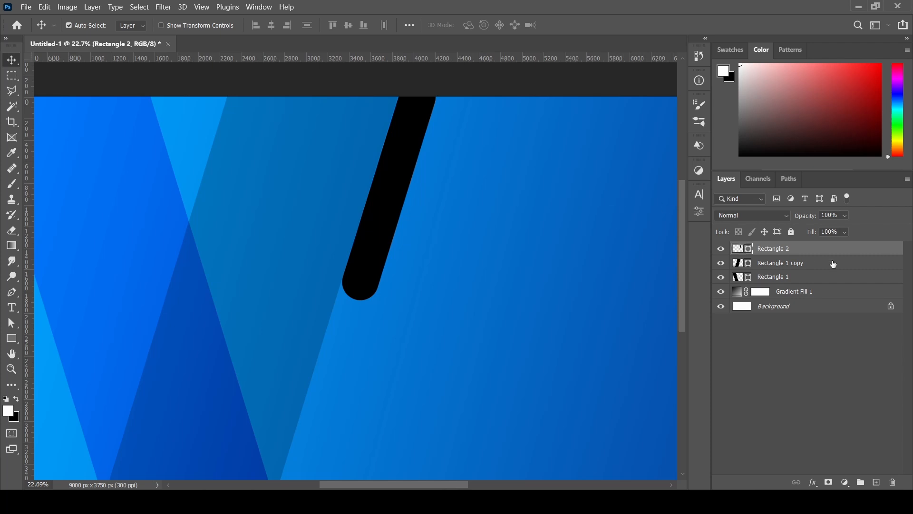
left_click(767, 216)
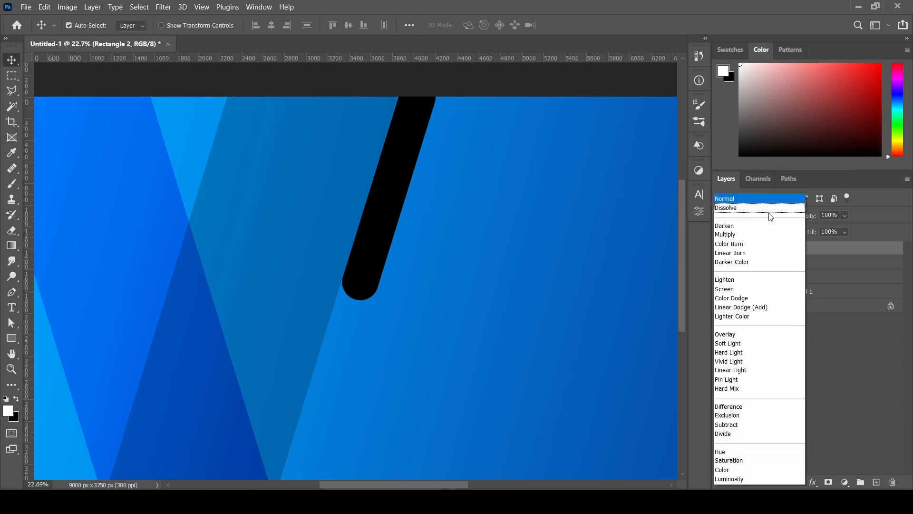
left_click(731, 344)
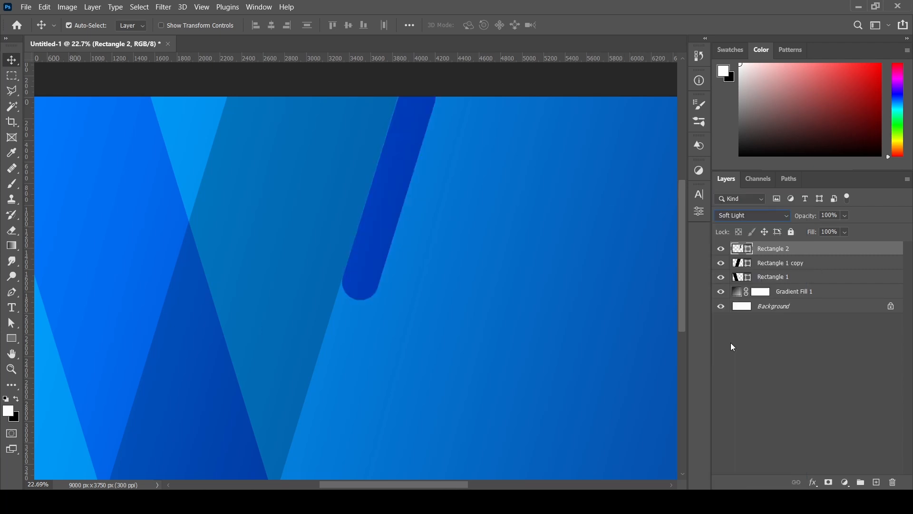
Step: Move the Rectangle 1 copy layer above the rounded bar's layer in the stack
left_click_drag(385, 182, 426, 256)
key("ctrl+space")
key("ctrl+space")
left_click_drag(404, 224, 388, 244)
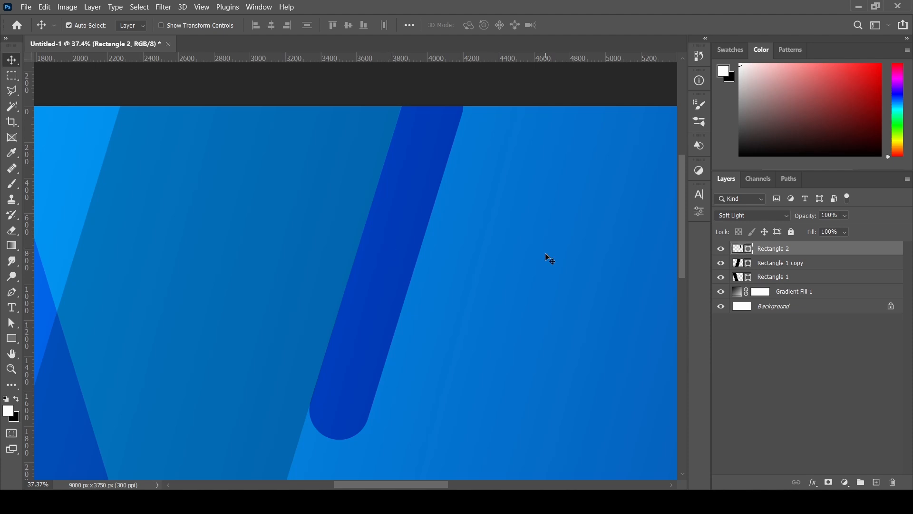
key("ctrl+space")
left_click_drag(526, 254, 485, 244)
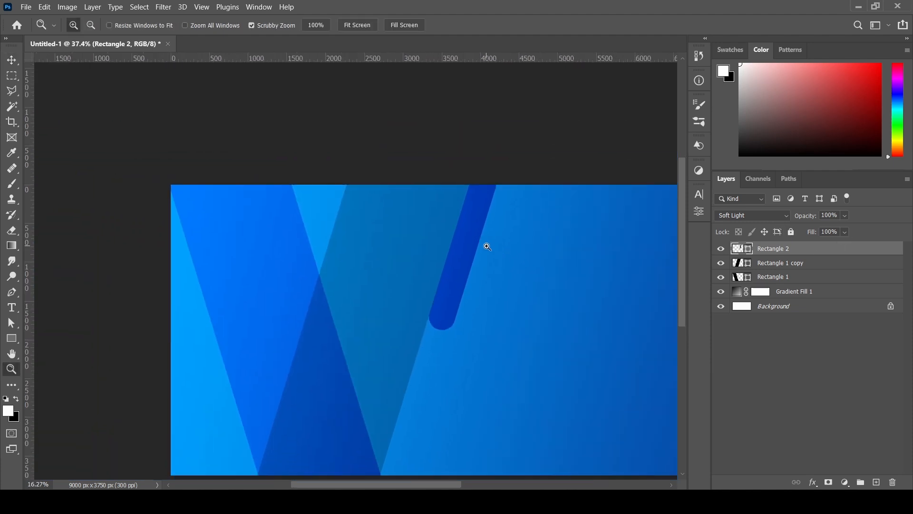
left_click_drag(778, 265, 772, 246)
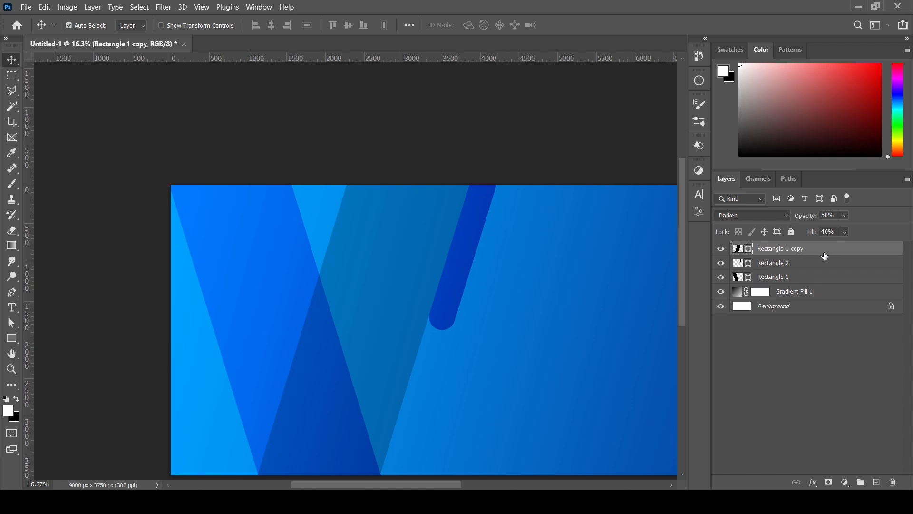
Step: Add a drop shadow to the Rectangle 1 copy layer with 73% opacity, 7% spread and 70 px size
left_click(813, 482)
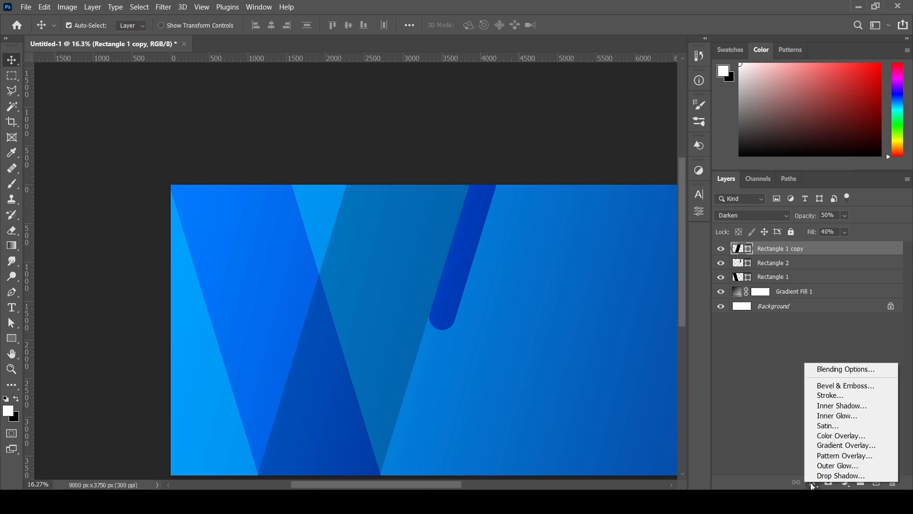
left_click(837, 368)
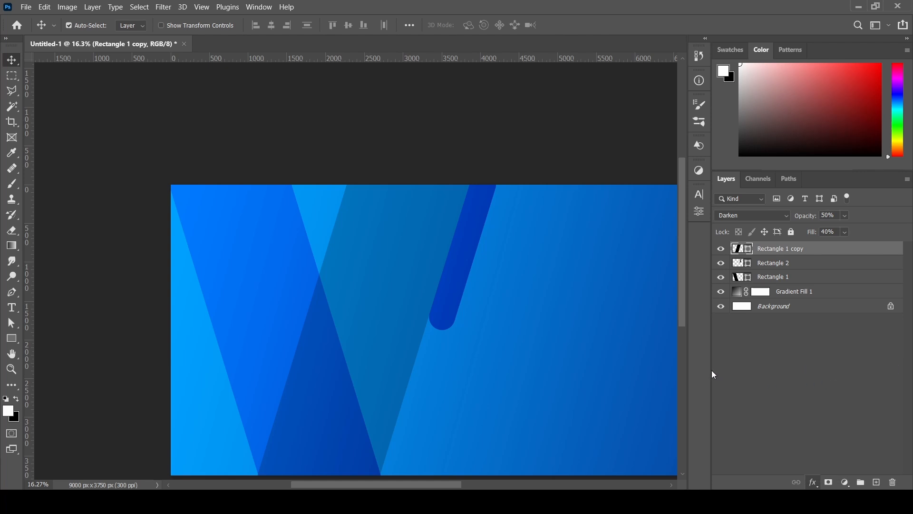
left_click(486, 387)
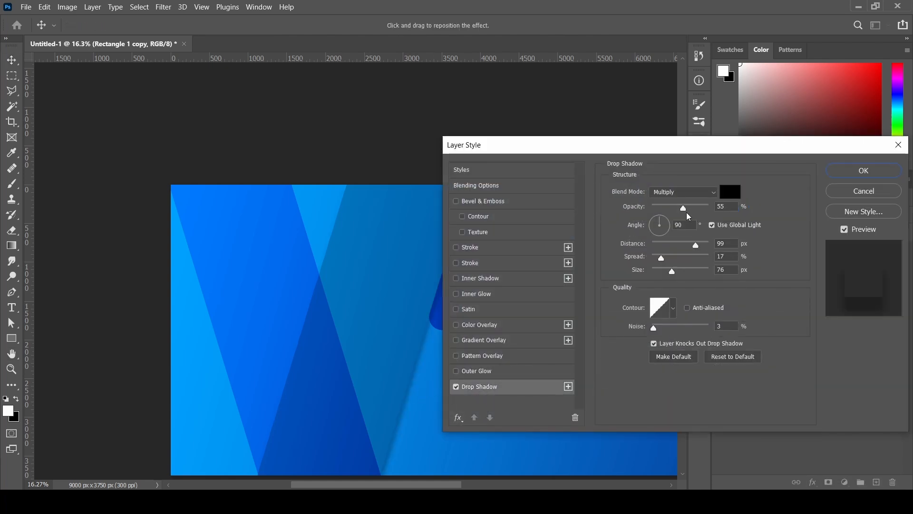
left_click_drag(683, 208, 685, 206)
left_click_drag(695, 210, 689, 214)
left_click_drag(661, 259, 659, 260)
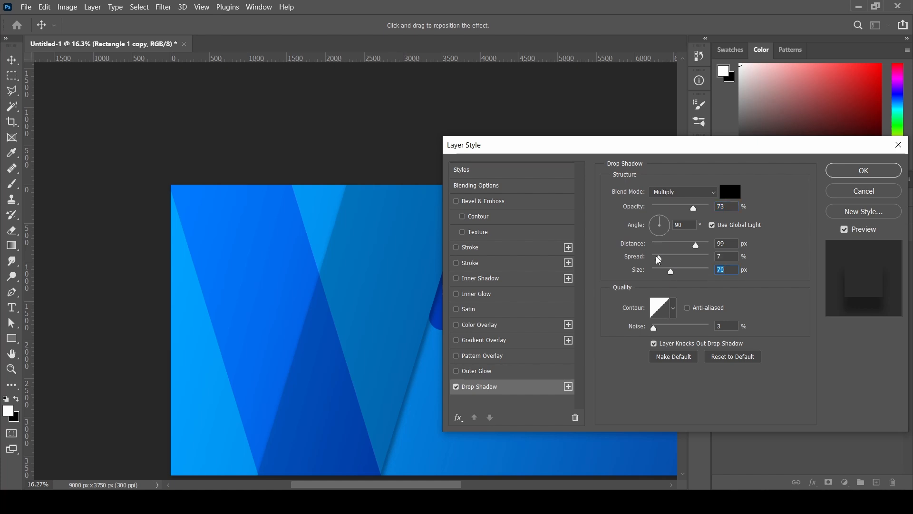
left_click(658, 260)
left_click_drag(684, 146, 634, 153)
left_click(811, 179)
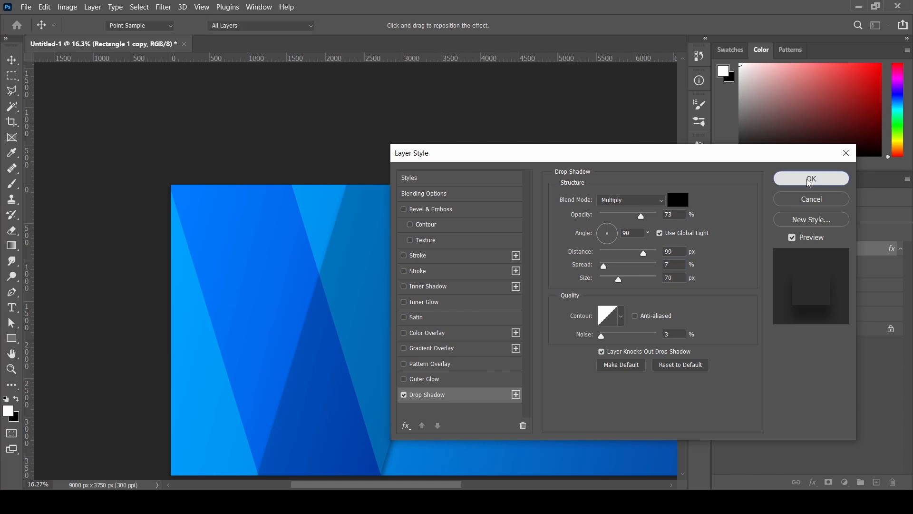
Step: Place the Table and Battery image files on the banner as separate layers
key("z")
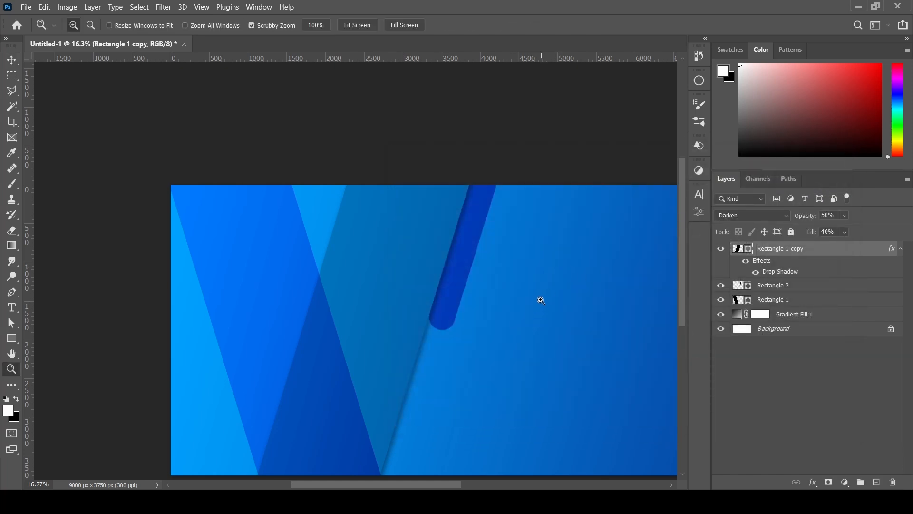
left_click_drag(540, 301, 520, 297)
left_click_drag(433, 283, 445, 284)
key("v")
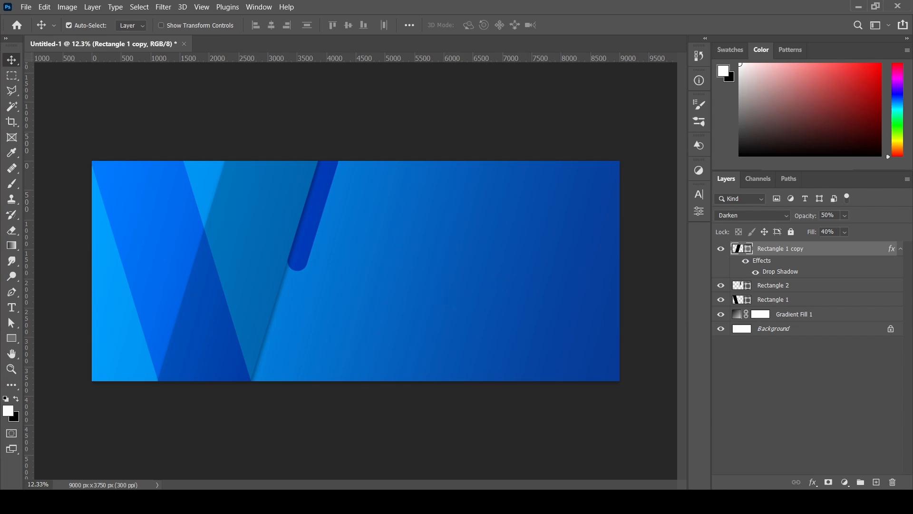
key("alt+Tab")
left_click_drag(412, 93, 316, 315)
key("Return")
key("alt+Tab")
left_click_drag(207, 98, 328, 314)
key("Return")
Step: Place the image of the man on the banner, then layer and shift him so he stands behind the batteries
key("alt+Tab")
left_click_drag(485, 102, 328, 316)
key("Return")
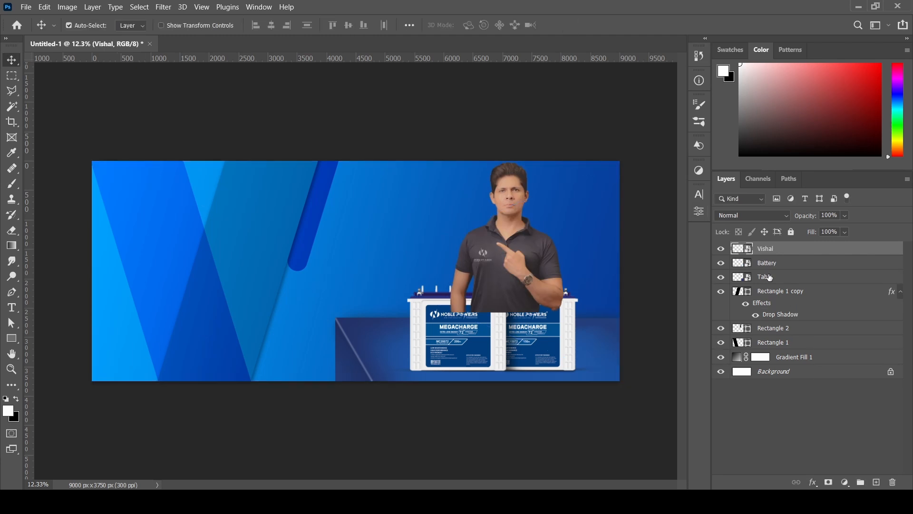
left_click_drag(768, 263, 766, 242)
left_click_drag(512, 259, 492, 276)
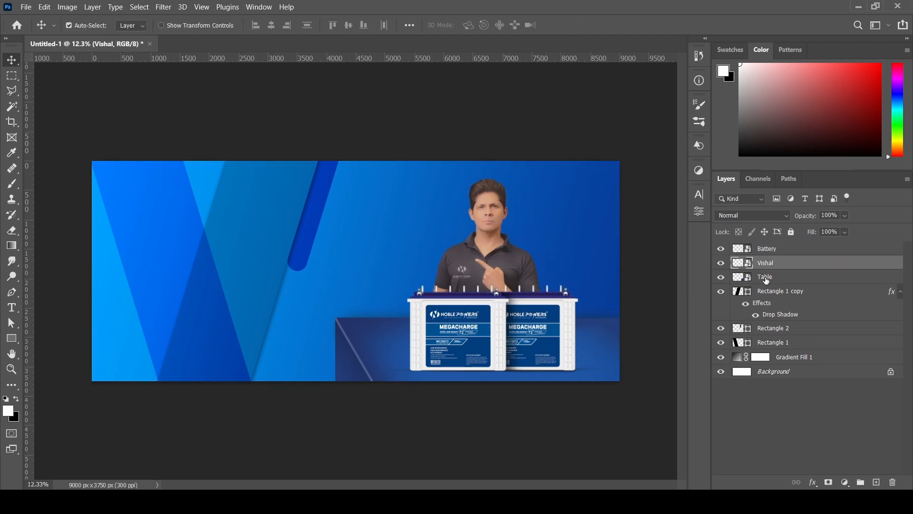
Step: On a new layer above the Table layer, draw a tall rectangle about 2016 by 3866 px behind the man
left_click(766, 278)
left_click(877, 483)
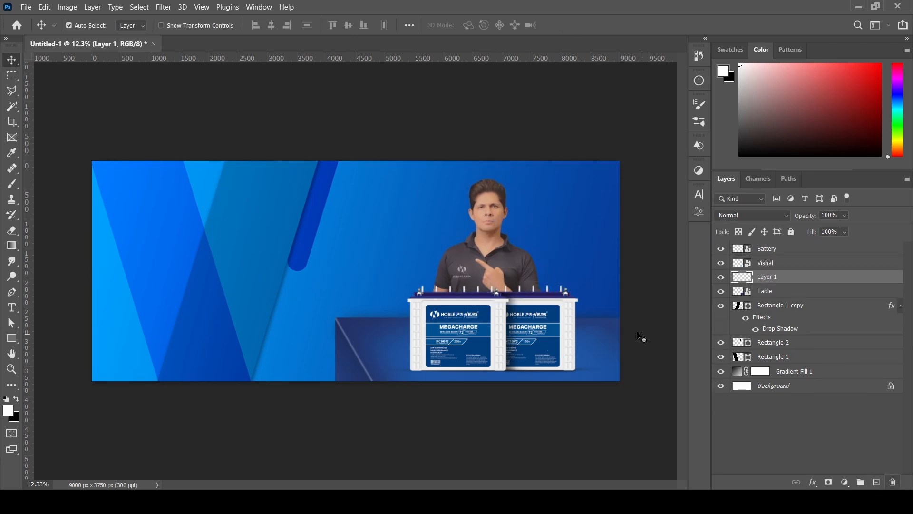
key("u")
left_click_drag(493, 227, 470, 210)
left_click_drag(340, 95, 537, 473)
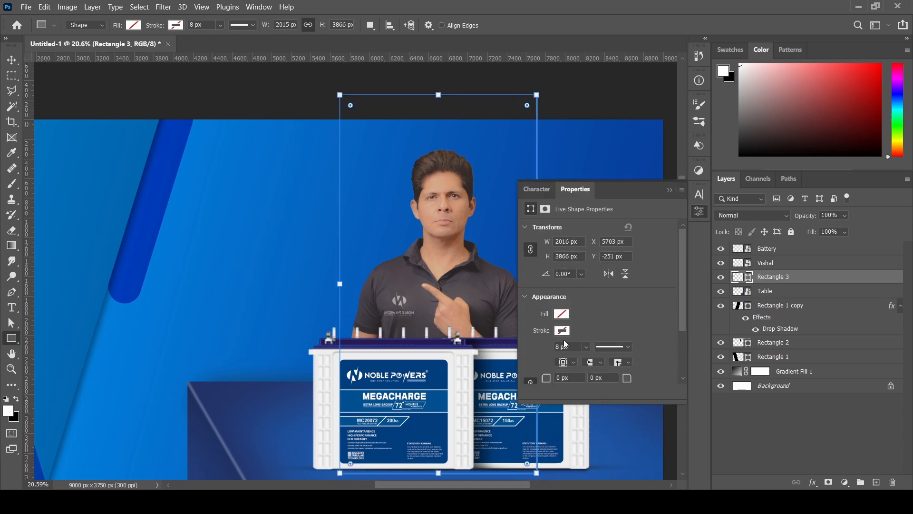
Step: Fill the tall rectangle with solid black and set its layer to Overlay blending
left_click(562, 314)
left_click(532, 350)
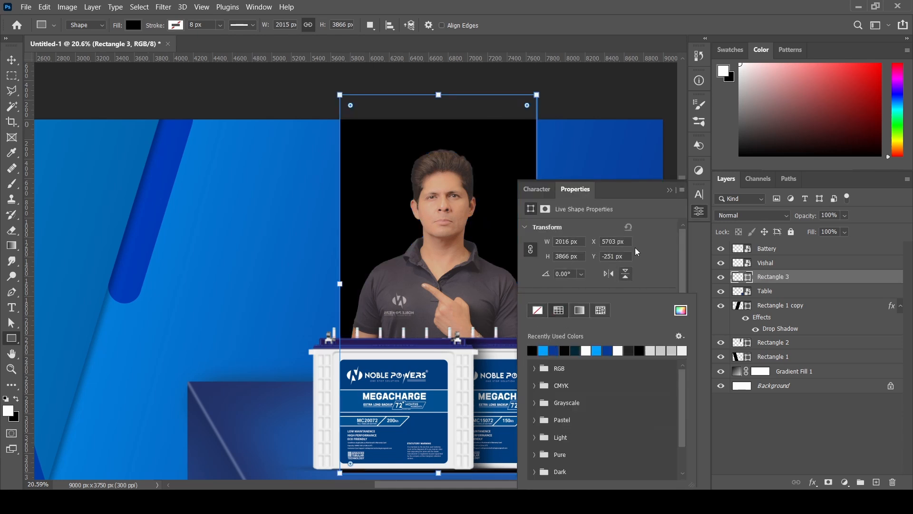
left_click(668, 199)
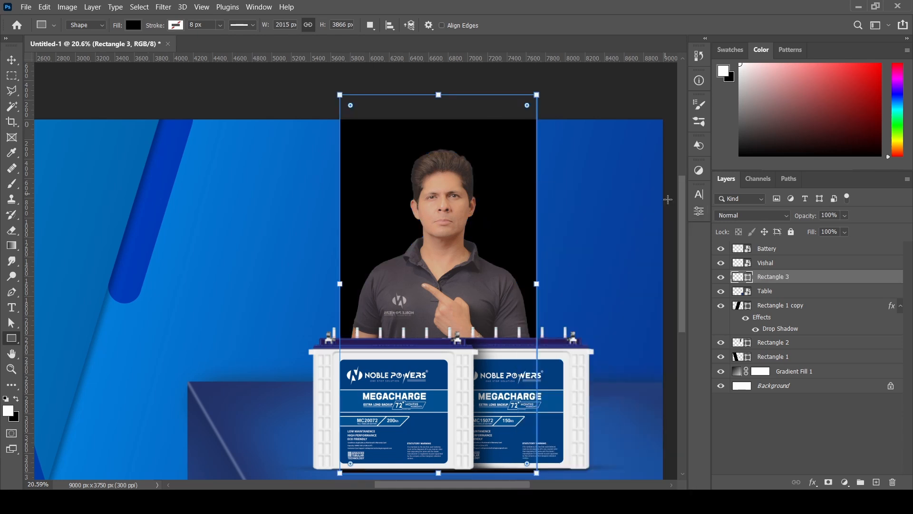
left_click(788, 220)
left_click(733, 334)
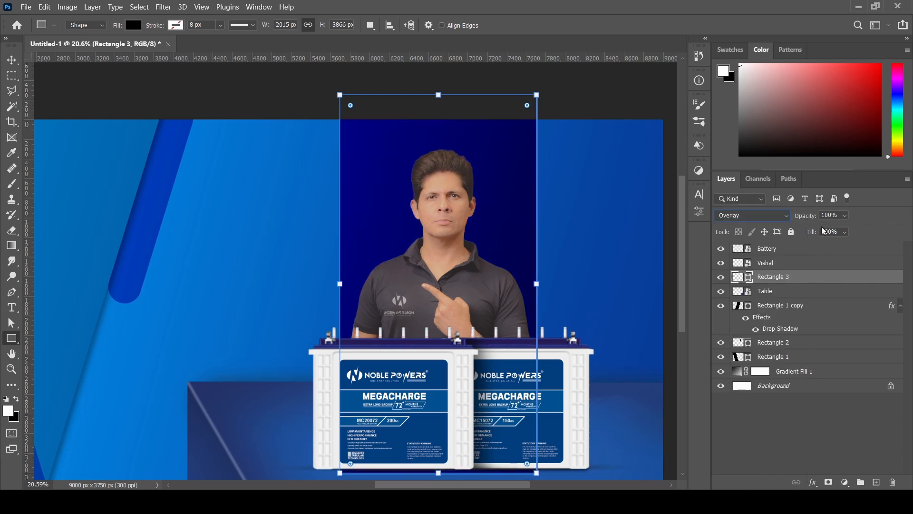
Step: Set the opacity of the black Overlay rectangle behind the man to 20% and deselect its layer
left_click_drag(814, 219, 759, 227)
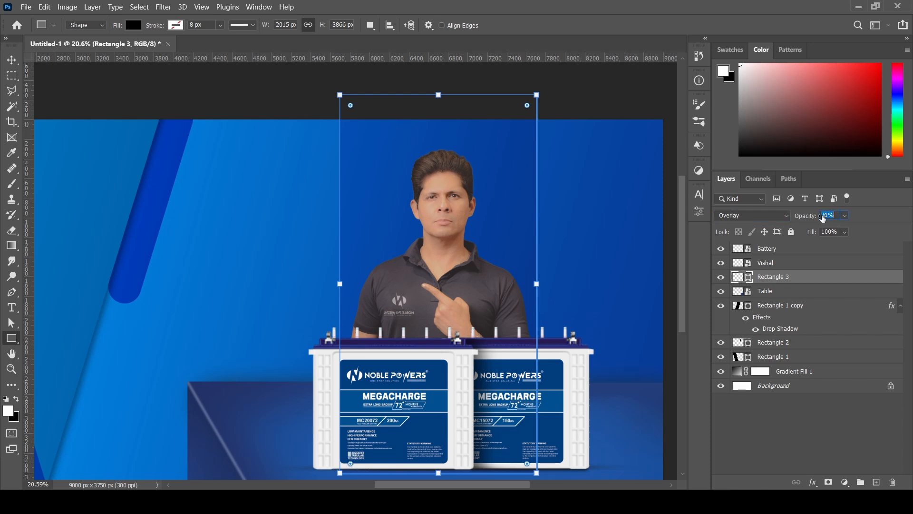
type("20")
key("Return")
key("v")
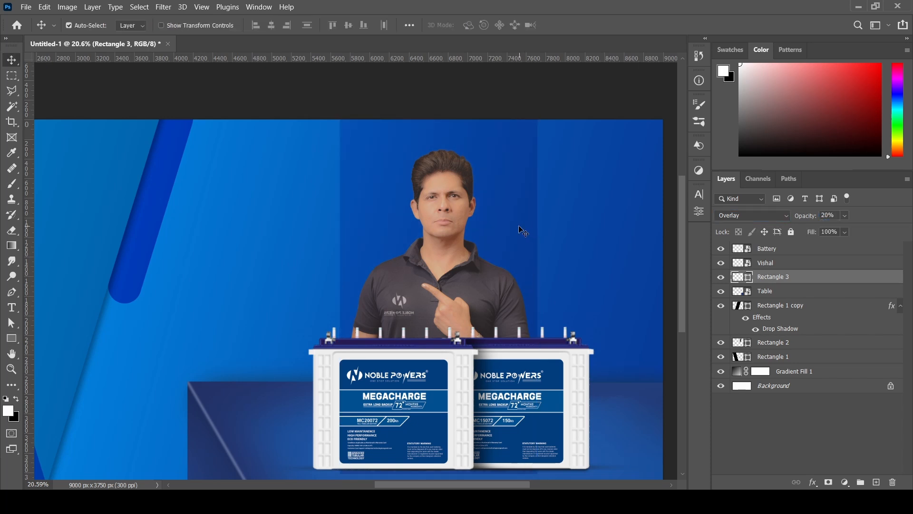
key("z")
left_click_drag(509, 195, 486, 197)
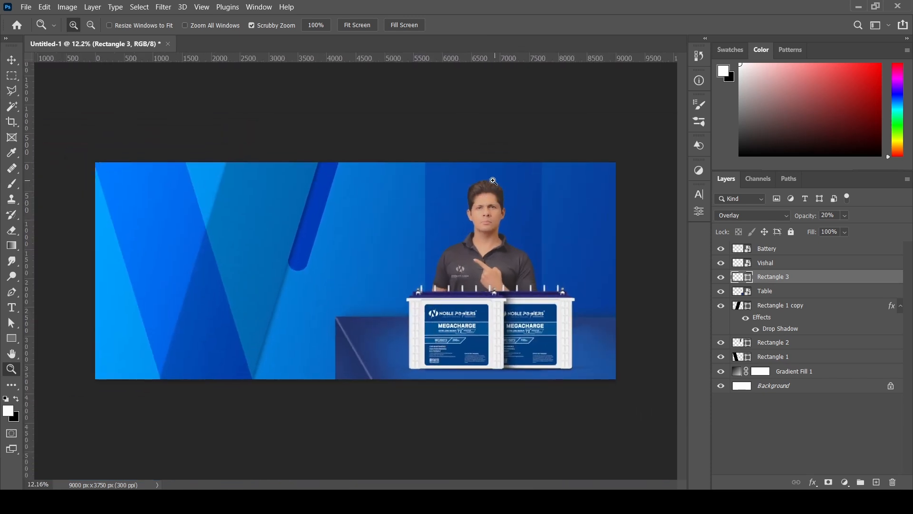
key("v")
left_click(497, 143)
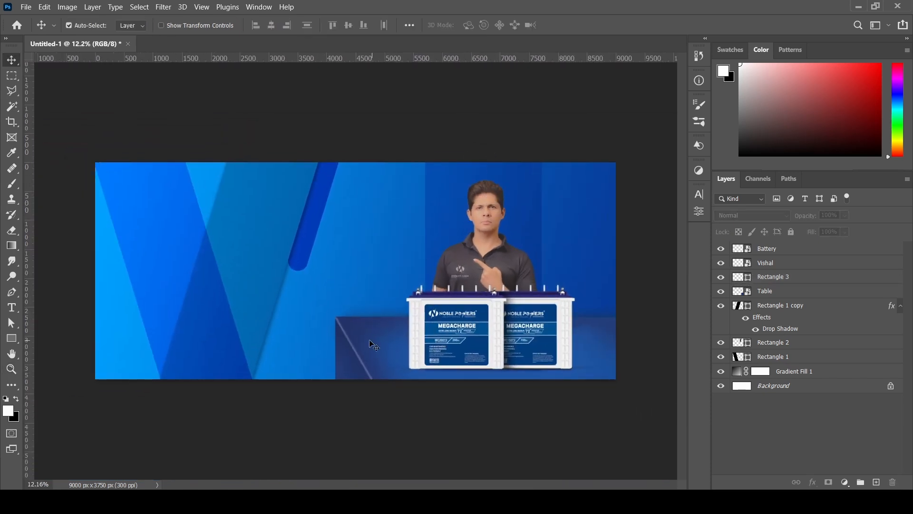
Step: Place the Logo image file from the Reel 6 folder on the banner at full size as the topmost layer
key("alt+Tab")
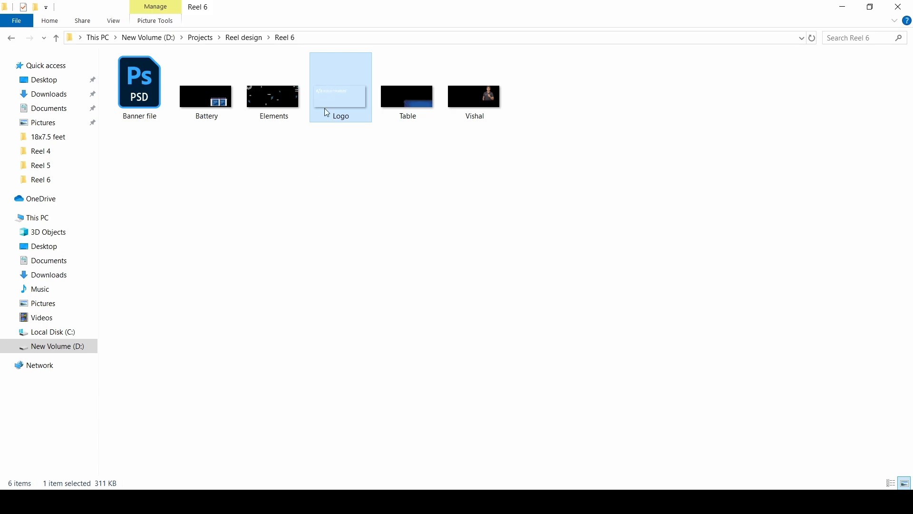
left_click_drag(327, 113, 281, 295)
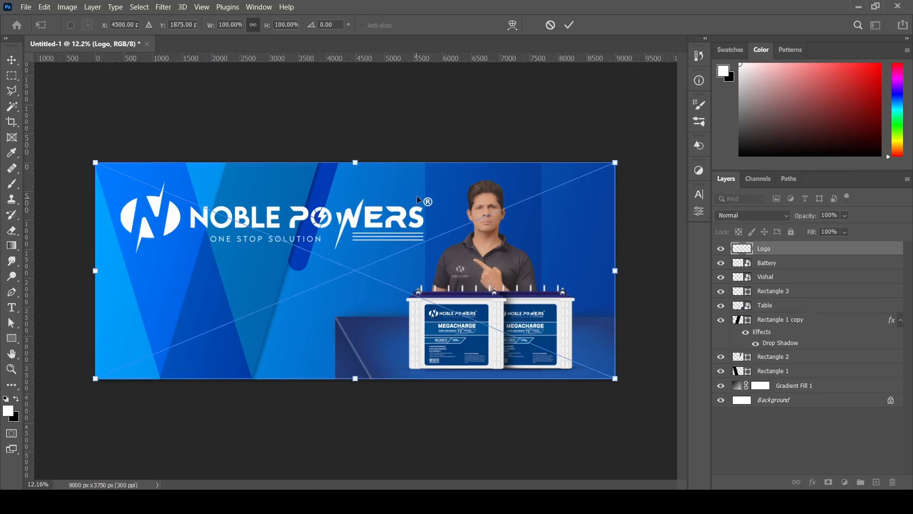
left_click(569, 25)
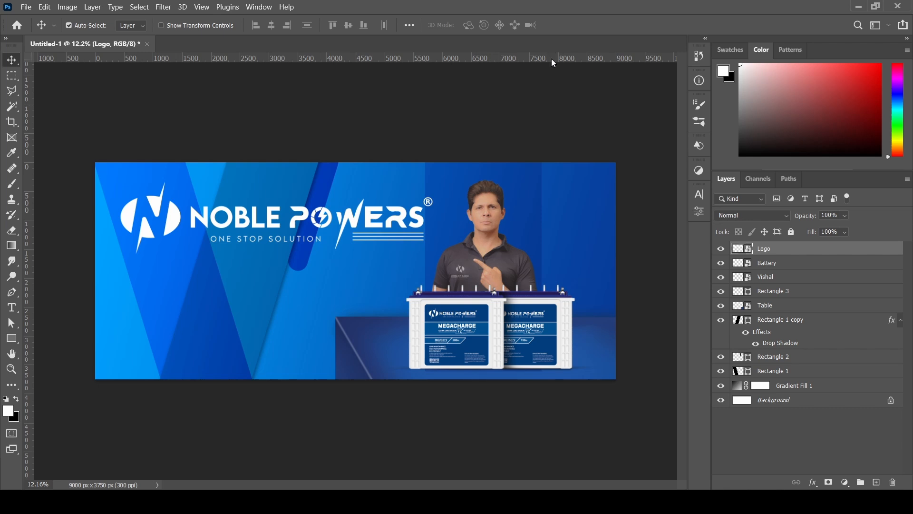
key("z")
mouse_move(260, 268)
left_mouse_down()
mouse_move(270, 267)
mouse_move(262, 271)
left_mouse_up()
key("v")
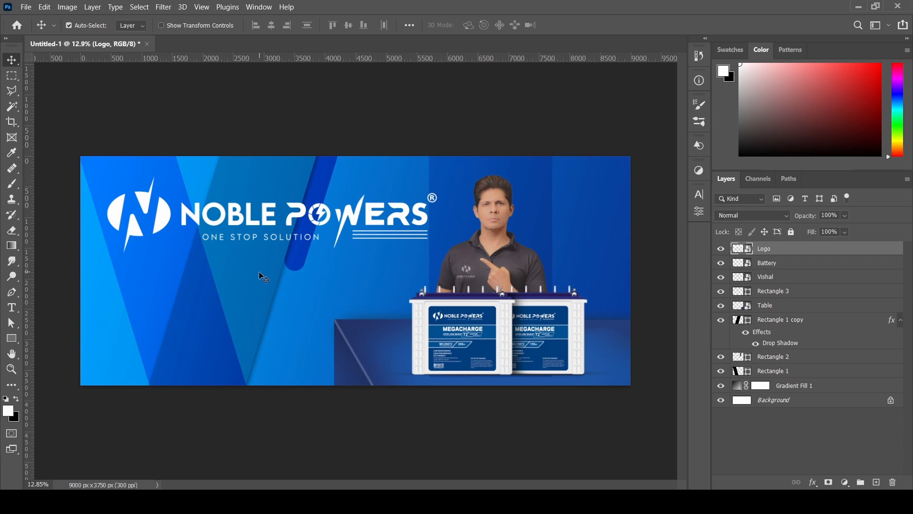
Step: Set the Type tool's font to Gilroy-Heavy in the character settings
left_click(12, 308)
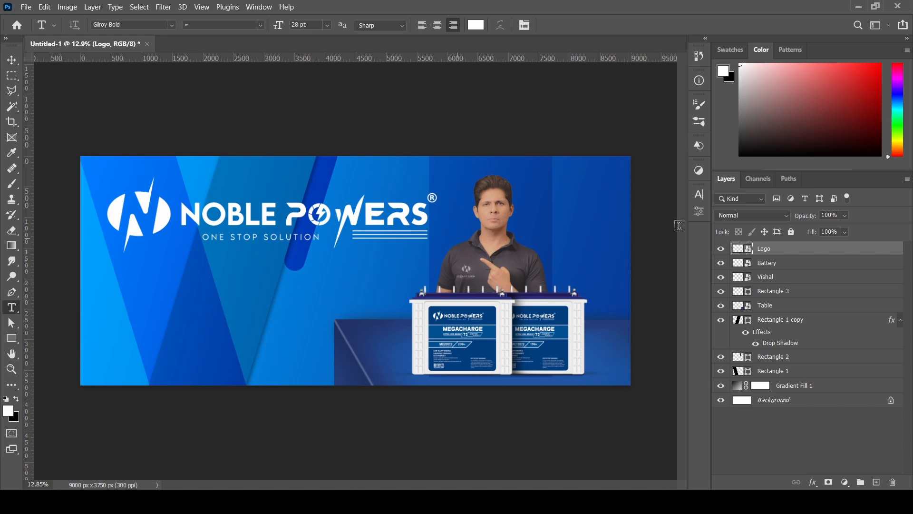
left_click(699, 195)
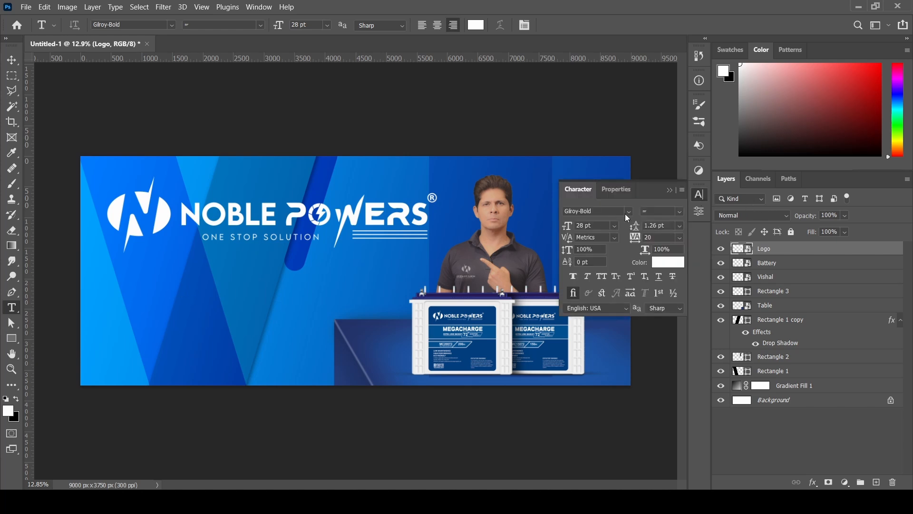
left_click(614, 212)
type("gil")
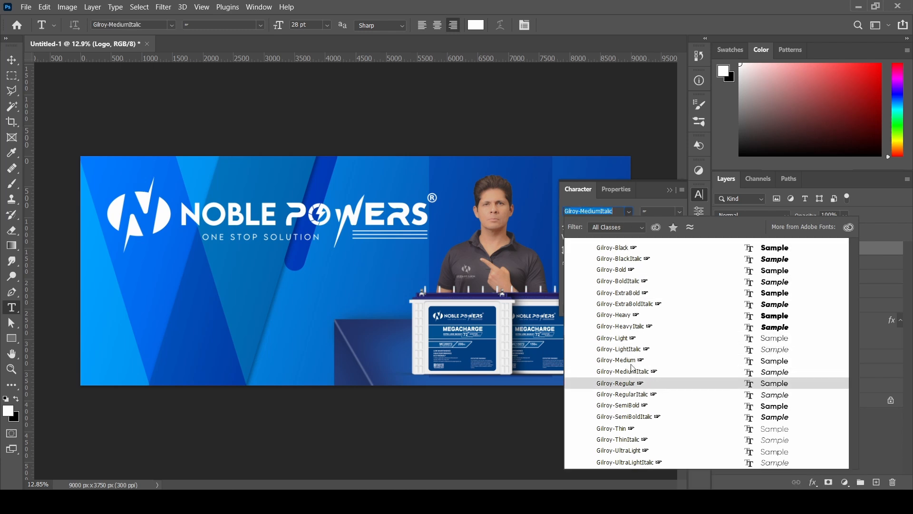
left_click(613, 315)
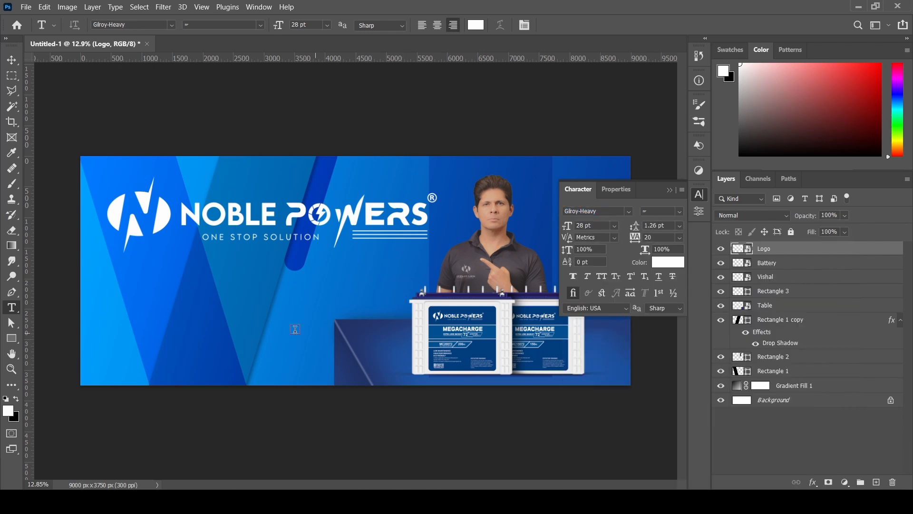
Step: Add the text "NOBLE POWERS" at 79 pt below the logo and move it so the whole line lies on the banner
left_click(211, 299)
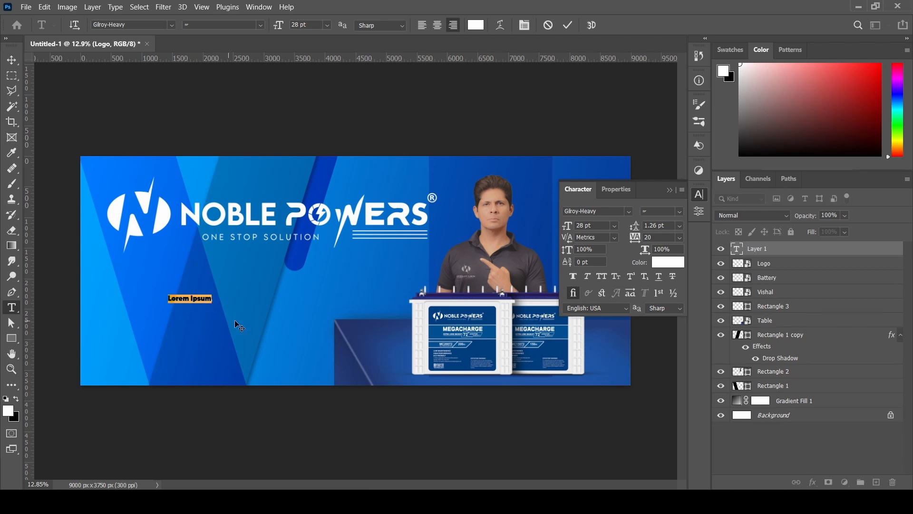
left_click_drag(562, 224, 591, 229)
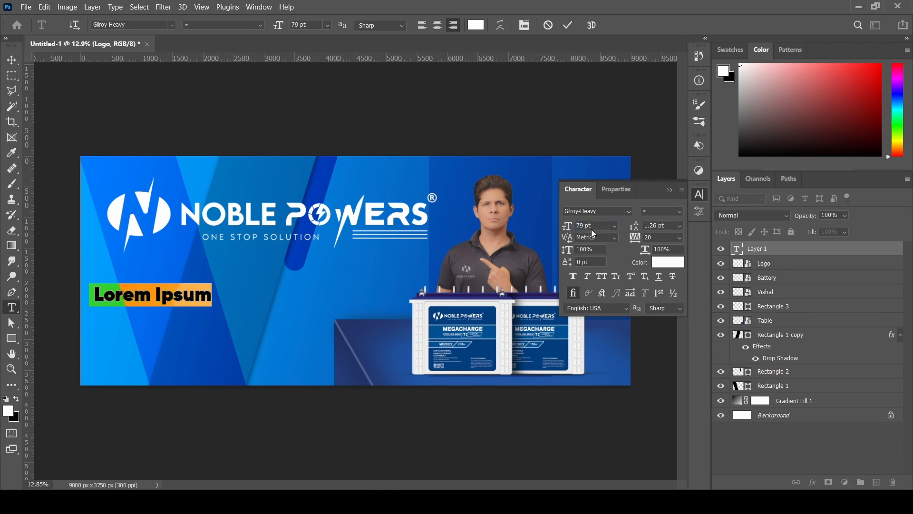
left_click(157, 297)
key("ctrl+a")
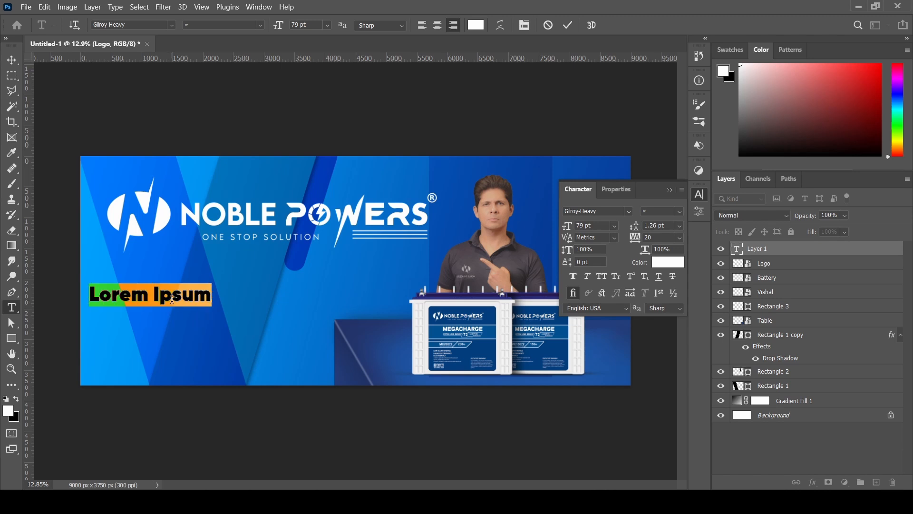
type("NO")
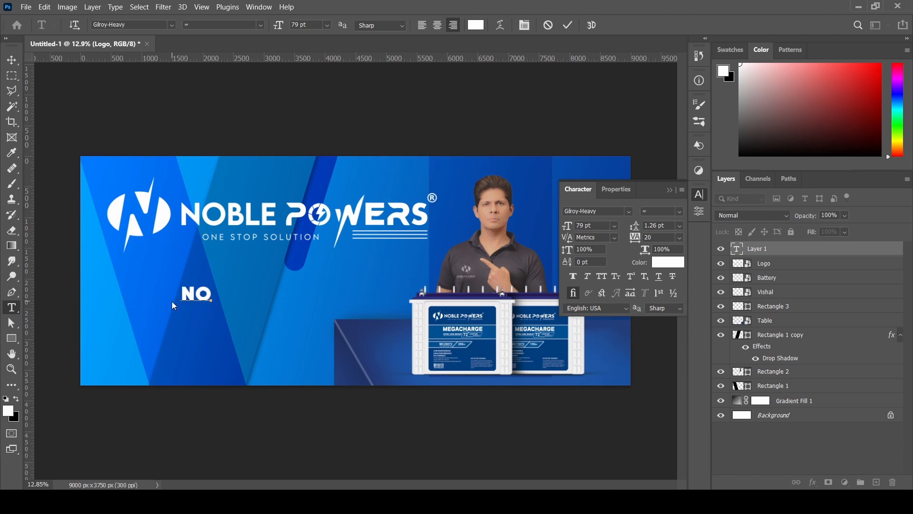
type("BLE POWERS")
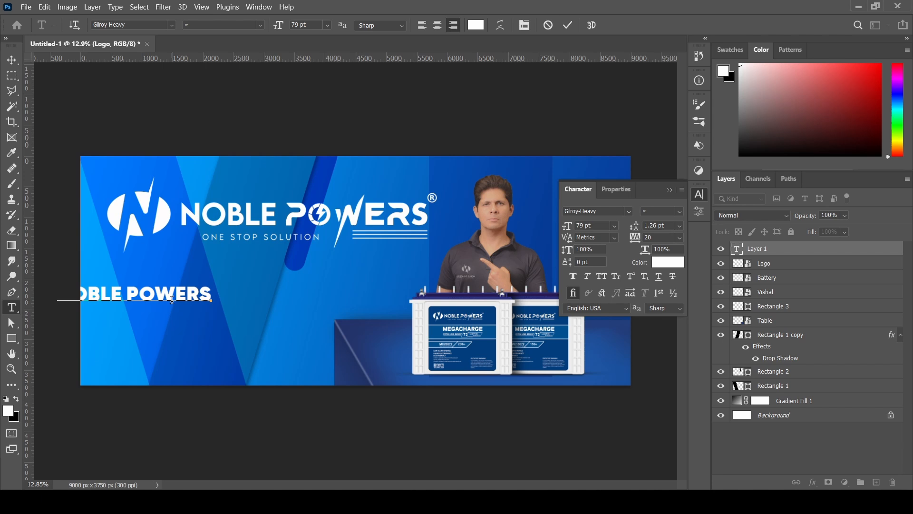
key("ctrl+Return")
key("v")
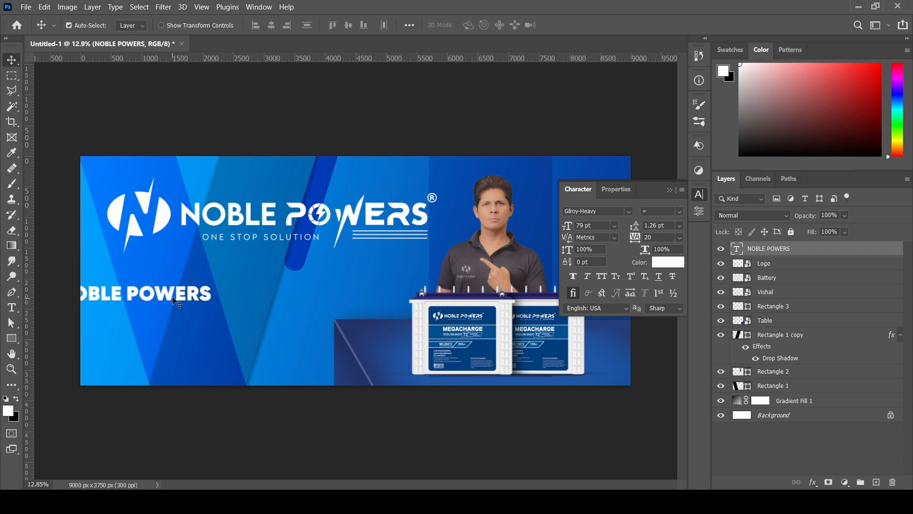
left_click_drag(167, 298, 260, 296)
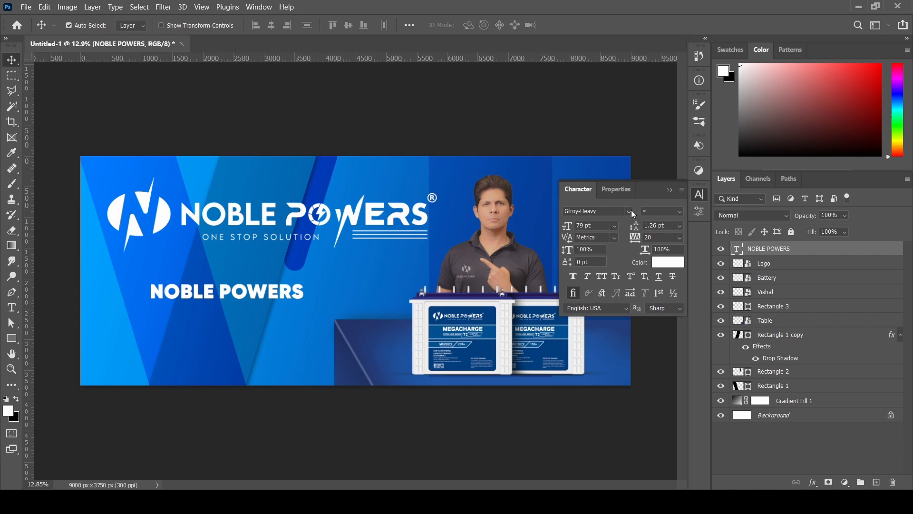
Step: Change the font of the NOBLE POWERS text layer to Gilroy-Bold
left_click(629, 211)
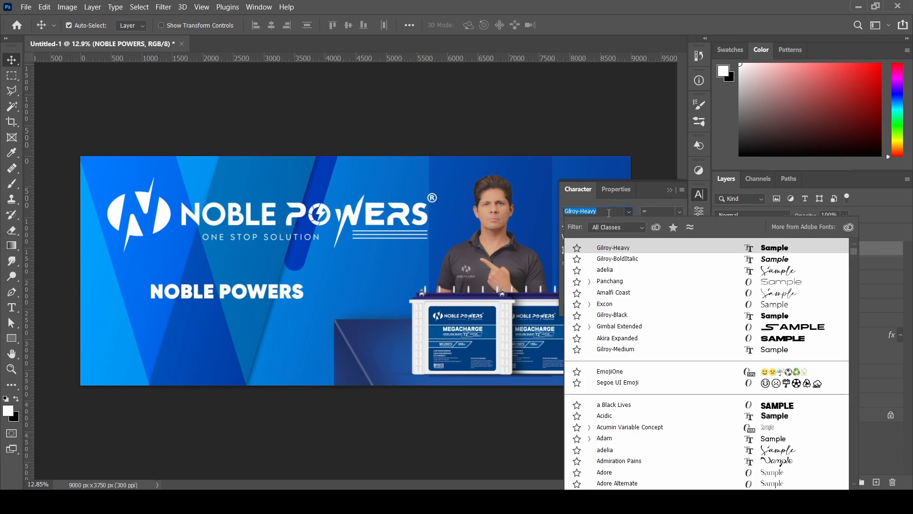
type("gil")
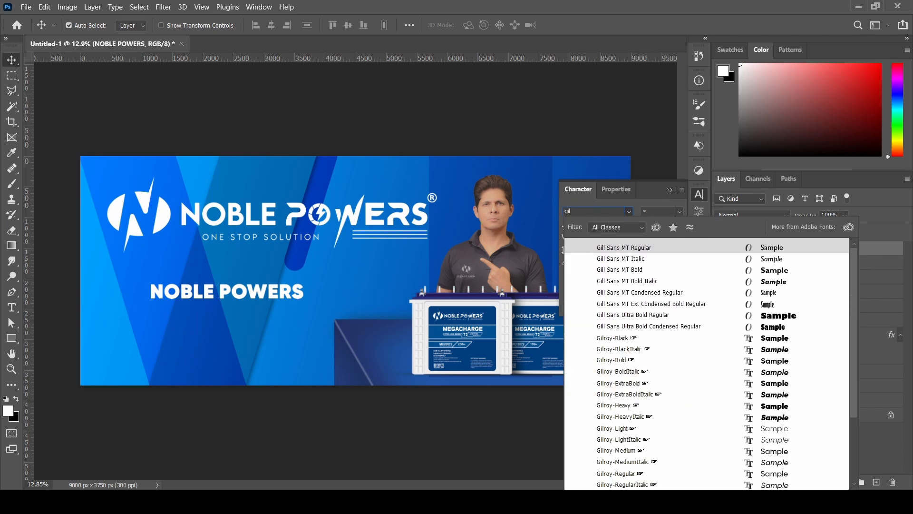
type("roy-Bold")
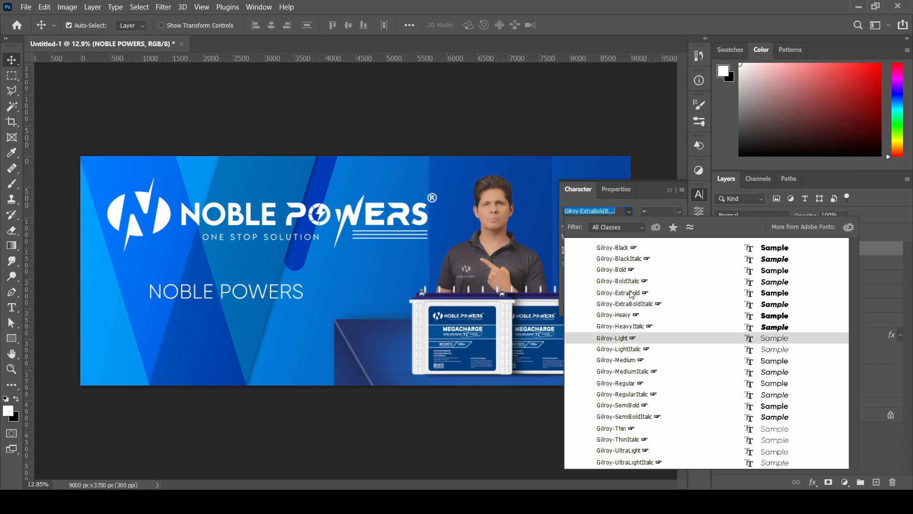
left_click(623, 270)
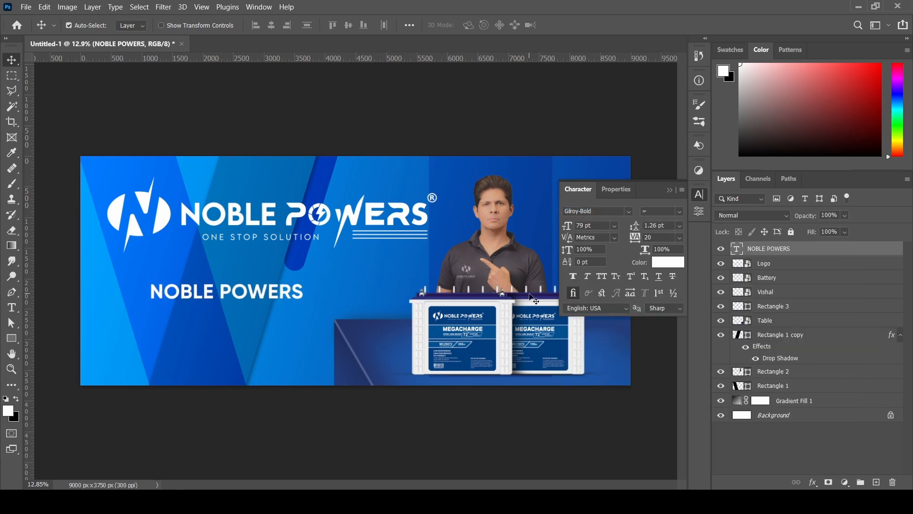
scroll(229, 313, "up", 5)
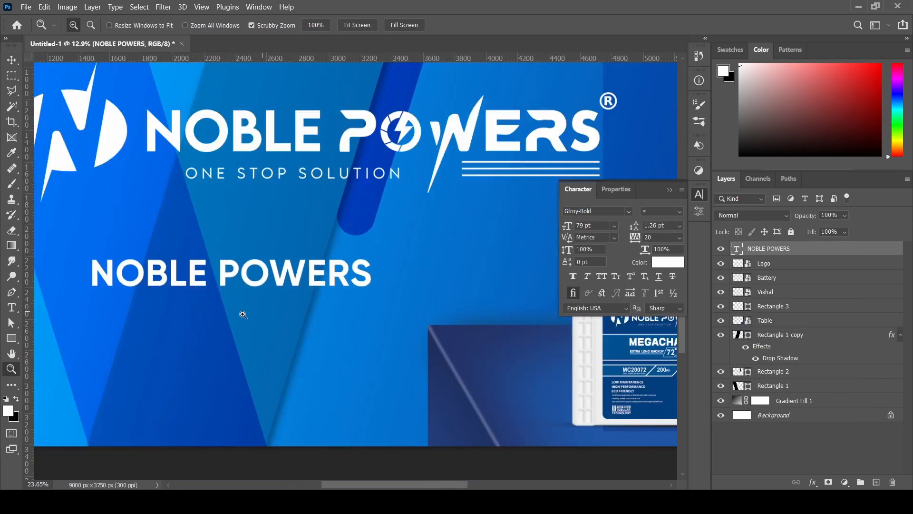